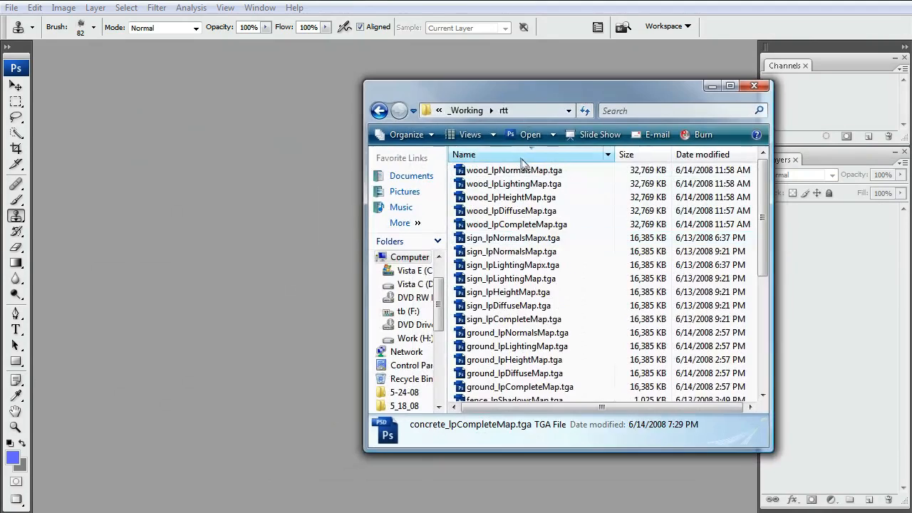
Open the five concrete map TGA files from the rtt folder and show them as floating document windows
left_click(497, 293, "shift")
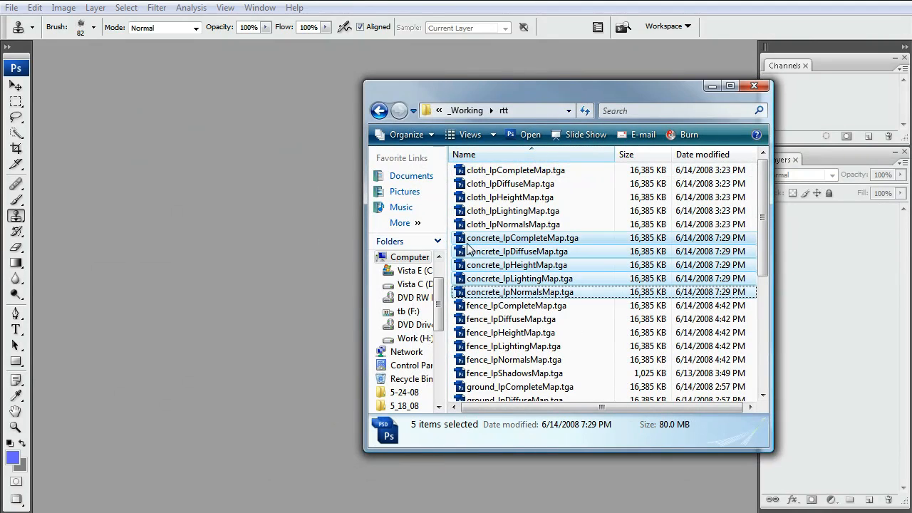
key("Return")
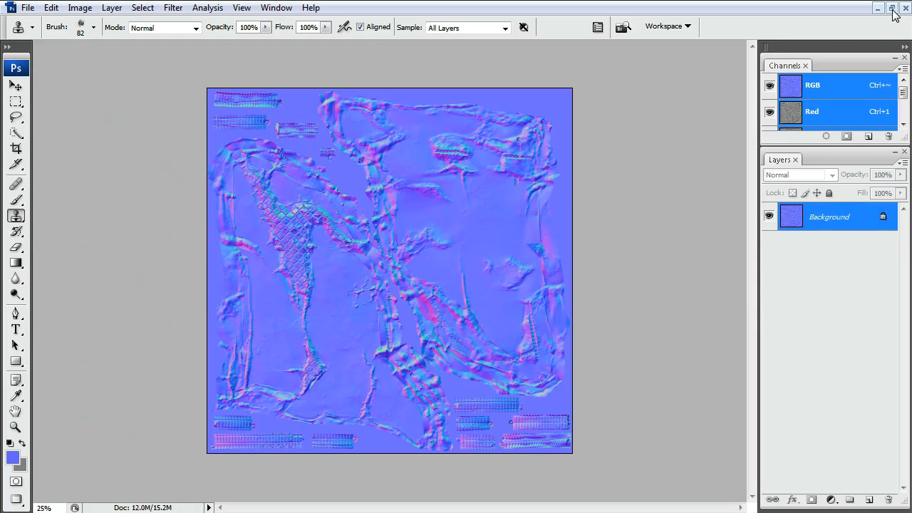
left_click(891, 8)
left_click_drag(494, 42, 506, 54)
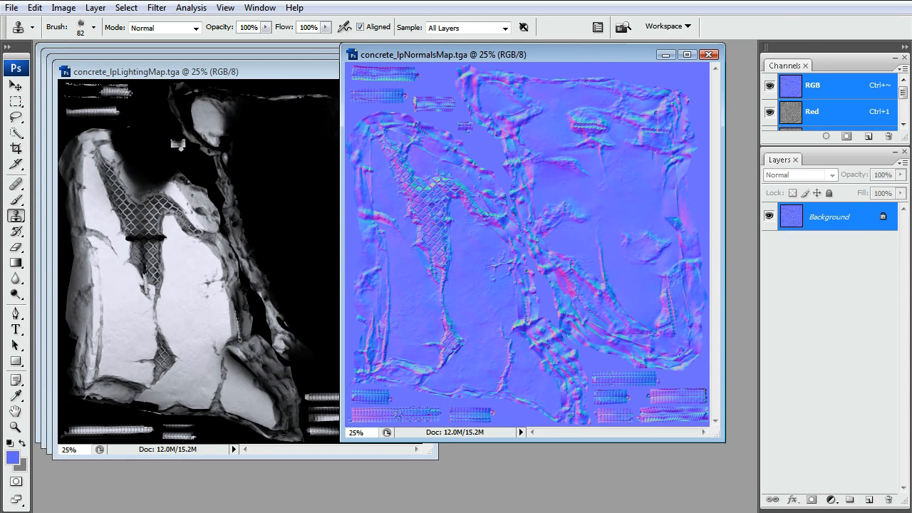
Spread out the normals, lighting, height and diffuse map windows to view each concrete map
left_click_drag(389, 55, 451, 57)
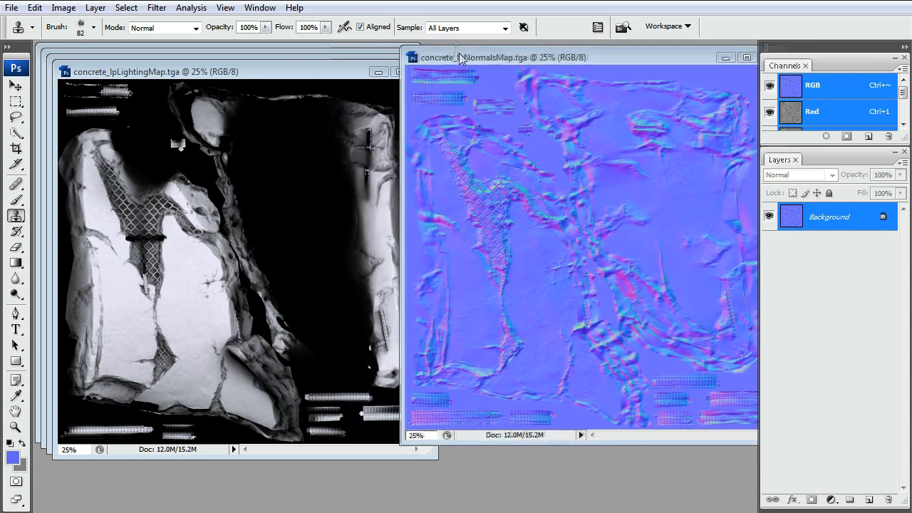
left_click(280, 72)
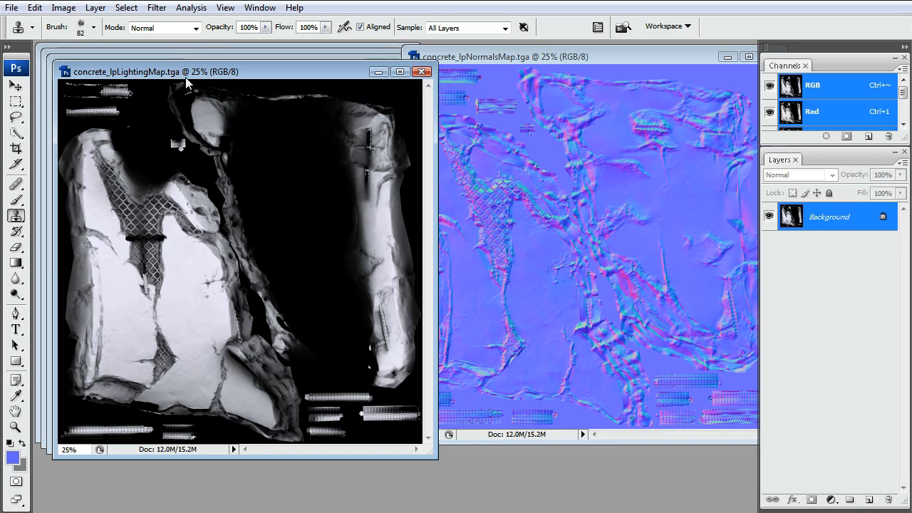
left_click_drag(161, 73, 458, 106)
left_click_drag(179, 67, 267, 70)
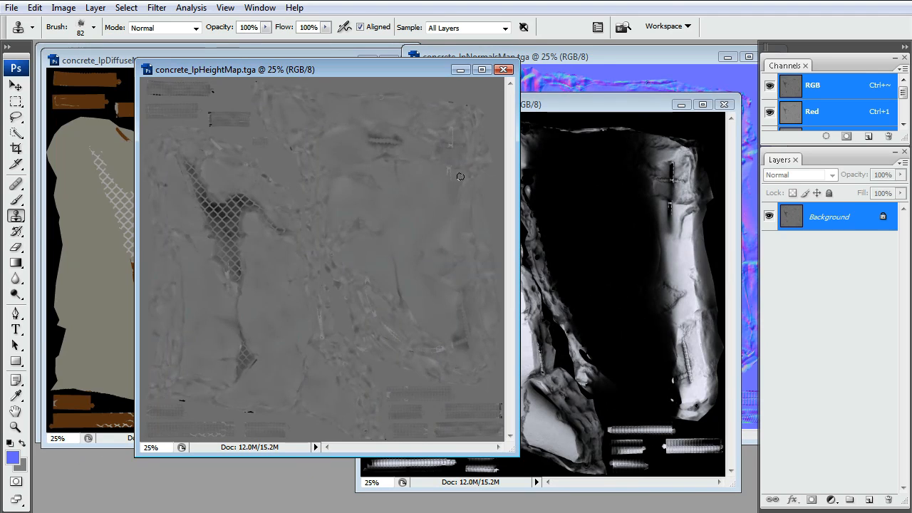
left_click_drag(276, 72, 476, 108)
left_click_drag(232, 64, 411, 75)
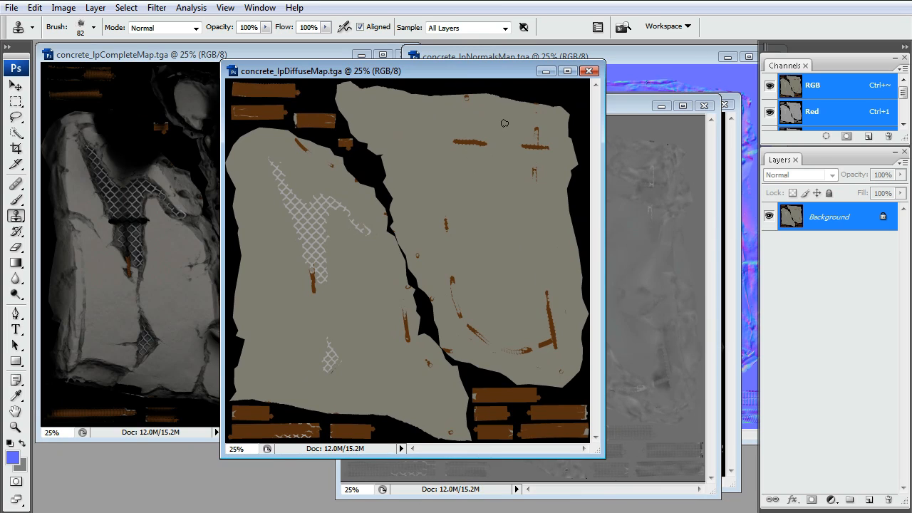
Try Magic Wand selections of the brown and grey colour areas in the diffuse map with Contiguous off, and clear the selection
left_click_drag(15, 132, 68, 141)
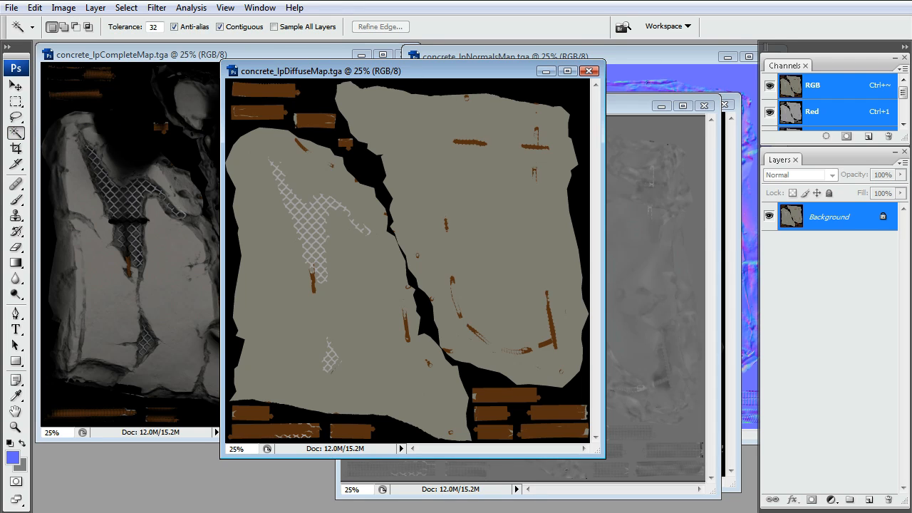
left_click(473, 144)
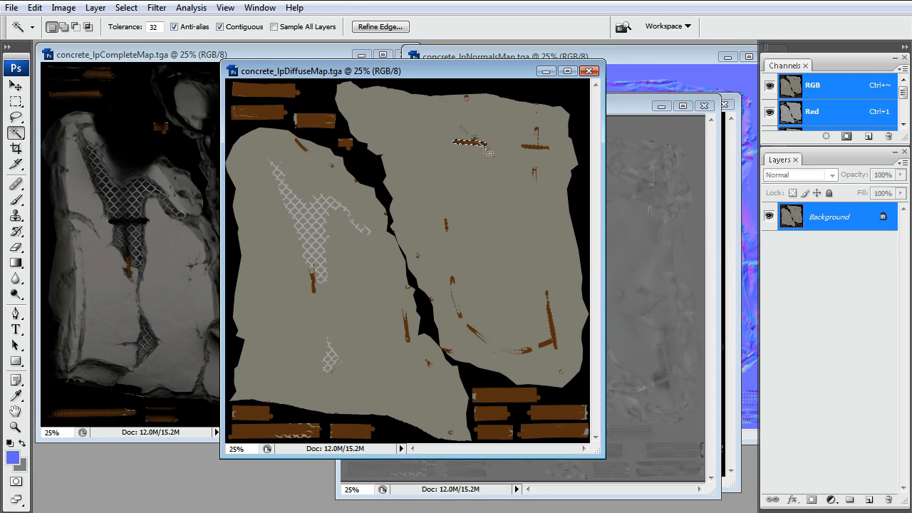
left_click(538, 148)
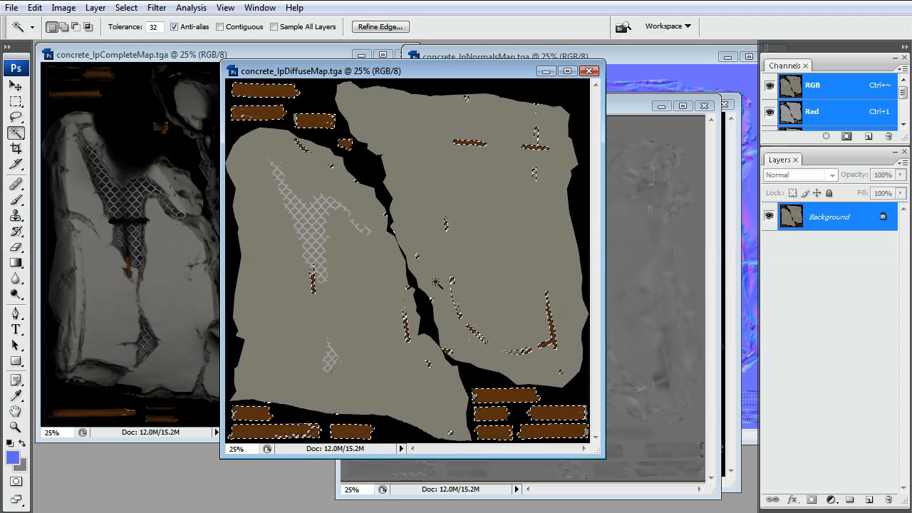
left_click(329, 228)
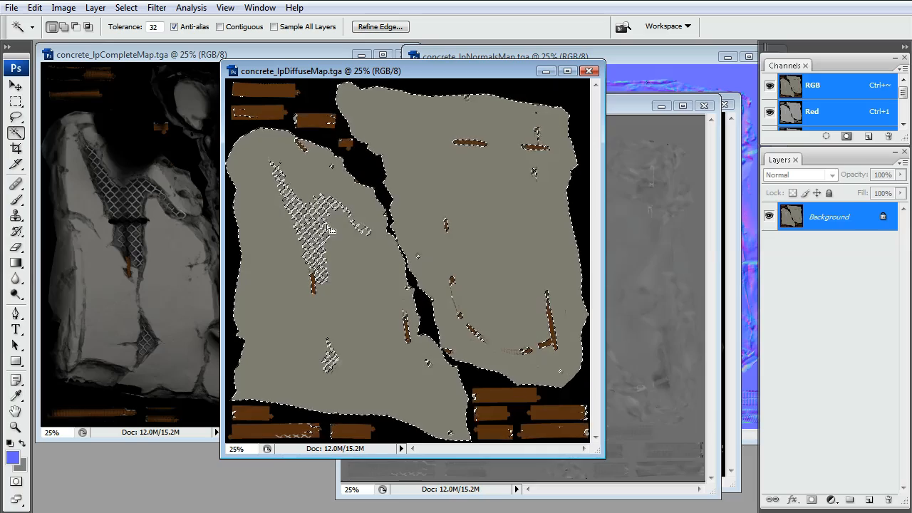
left_click(366, 257)
left_click(378, 263)
key("v")
key("ctrl+d")
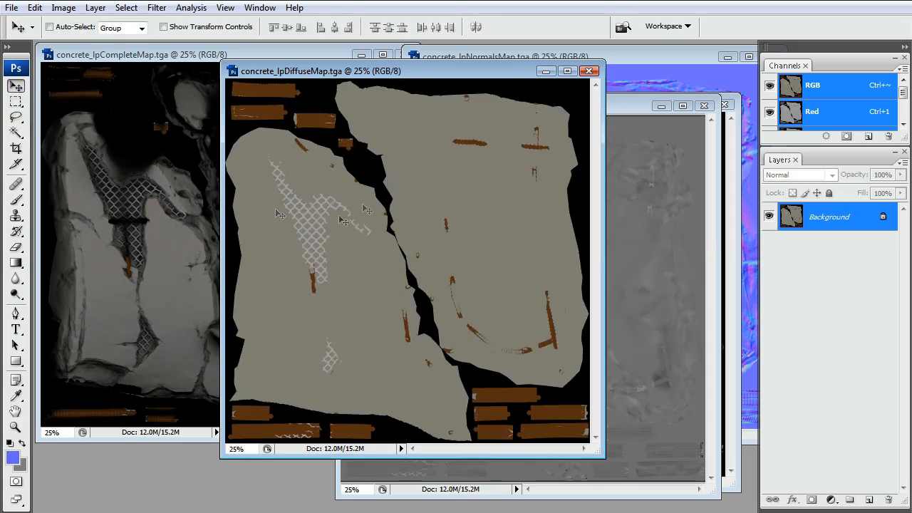
Close the complete map document and move the diffuse map's window into the freed space
left_click_drag(321, 71, 362, 92)
left_click(229, 272)
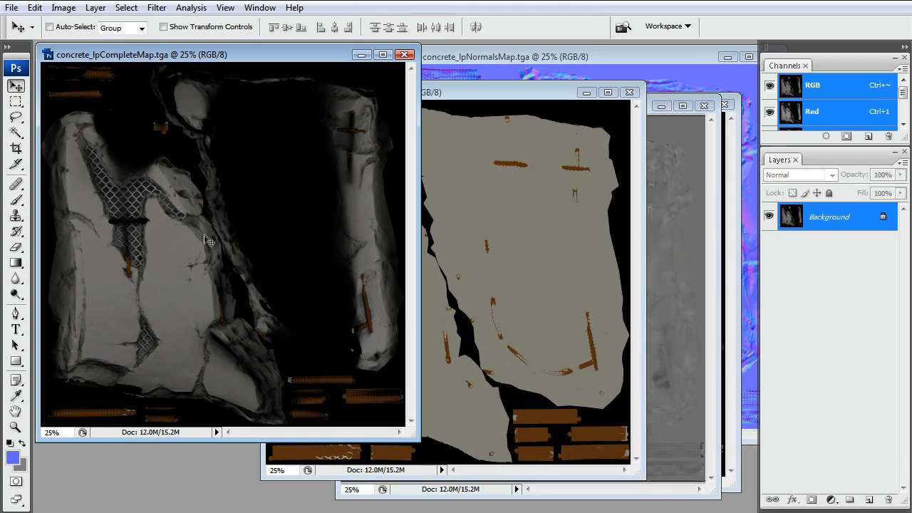
left_click_drag(258, 60, 292, 75)
left_click(438, 70)
left_click_drag(450, 92, 273, 77)
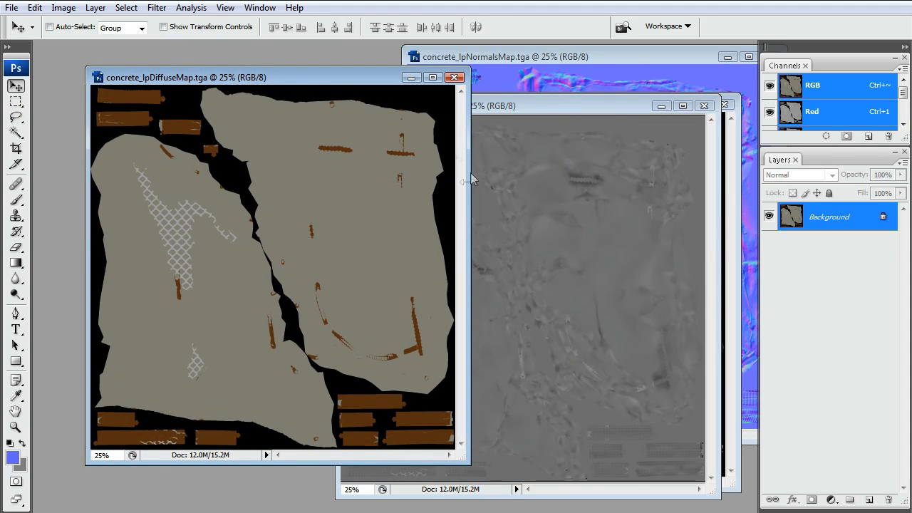
Close the height map document, keeping the diffuse, lighting and normals maps open
left_click(564, 84)
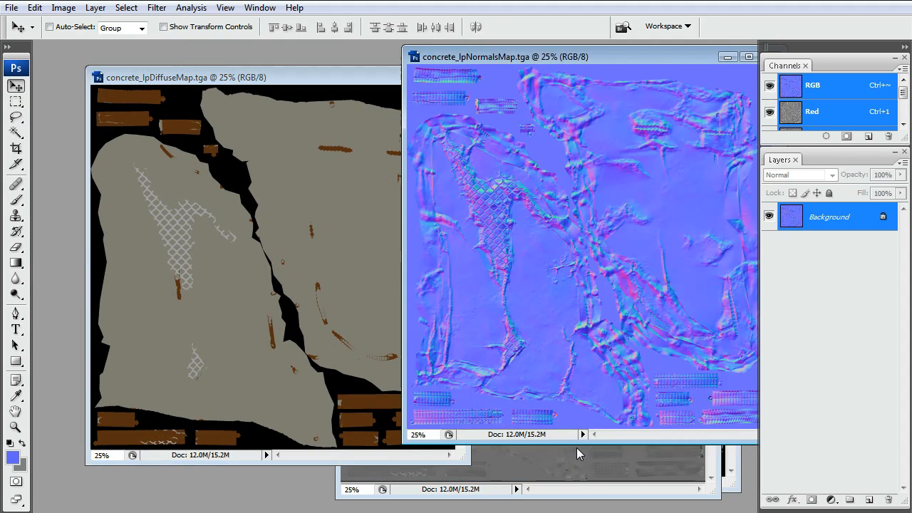
left_click(598, 465)
left_click(451, 198)
left_click(712, 110)
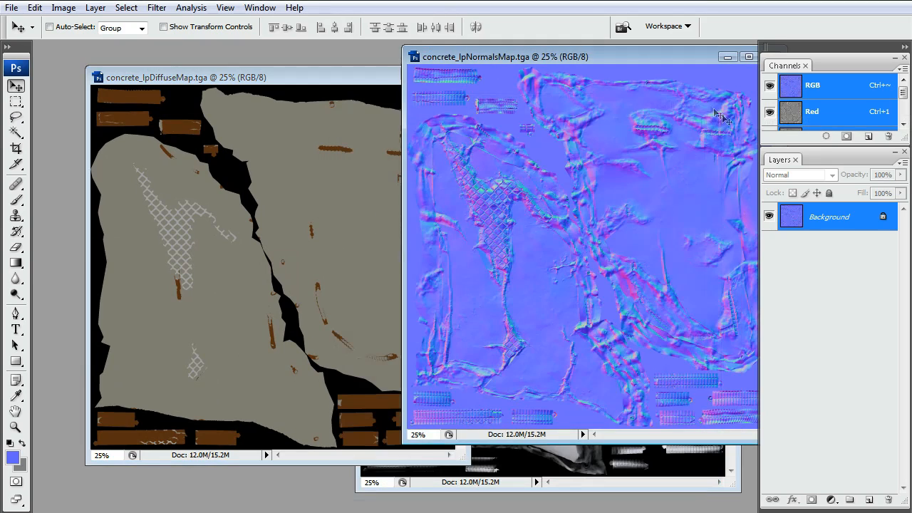
Copy the lighting map into the diffuse map document as an aligned layer and close the lighting map document
left_click(589, 464)
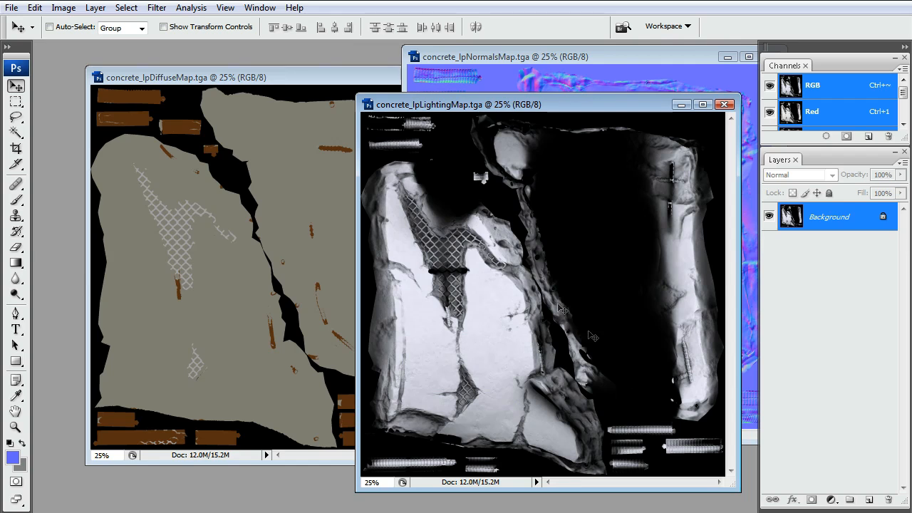
left_click_drag(436, 238, 261, 250)
left_click(578, 194)
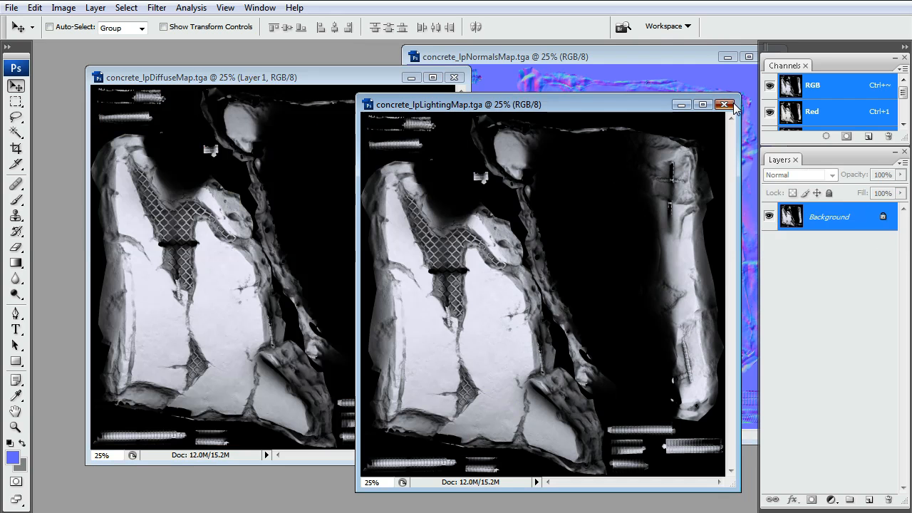
left_click(724, 105)
left_click(705, 113)
left_click(456, 198)
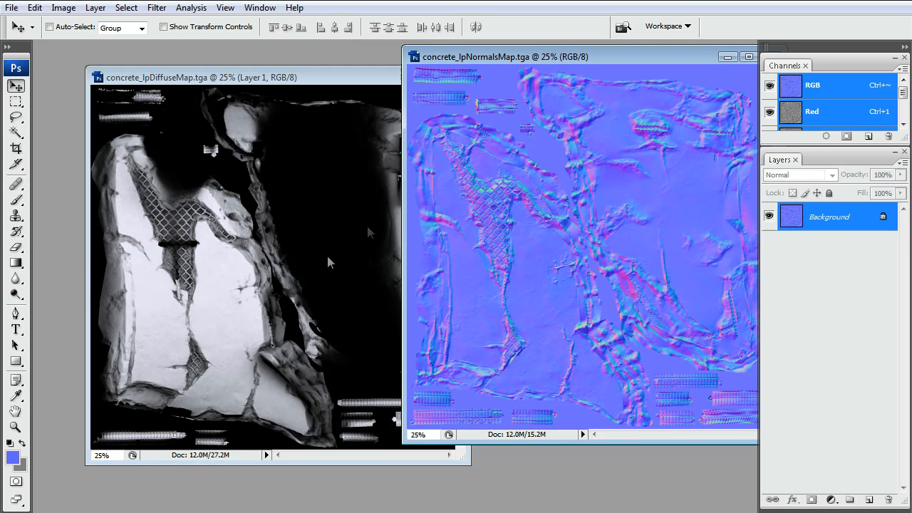
Copy the normals map into the diffuse map document as the top layer and close the normals map document
left_click_drag(466, 242, 295, 239)
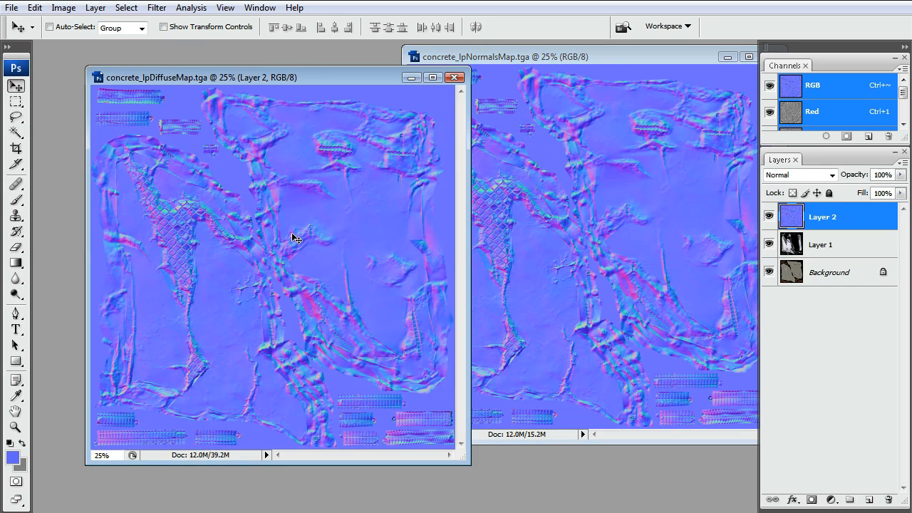
left_click_drag(610, 57, 538, 69)
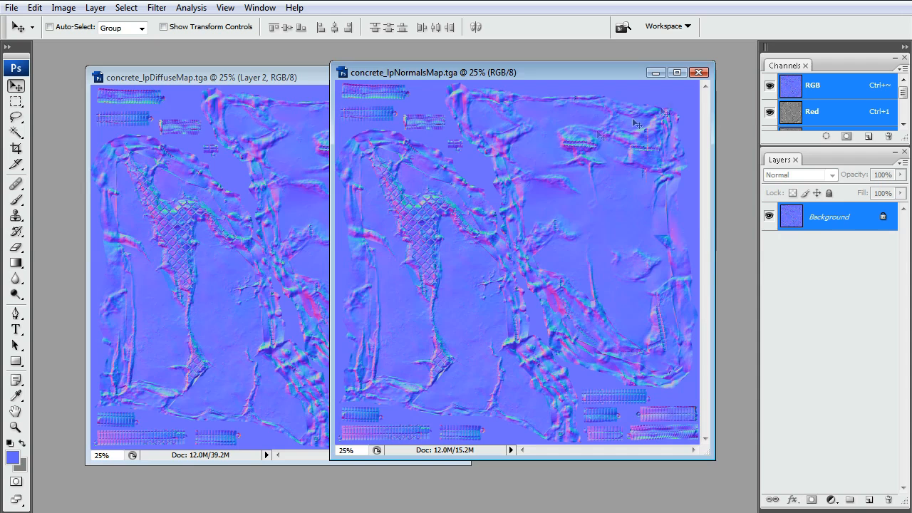
left_click(702, 69)
left_click_drag(352, 77, 452, 82)
Convert the Background layer into a regular layer named Layer 0 and hide the normals map layer
double_click(812, 269)
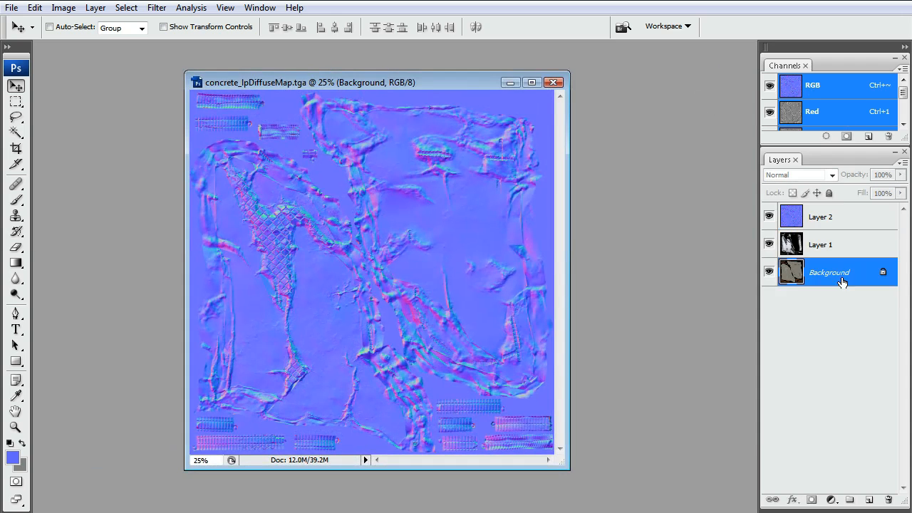
left_click(734, 180)
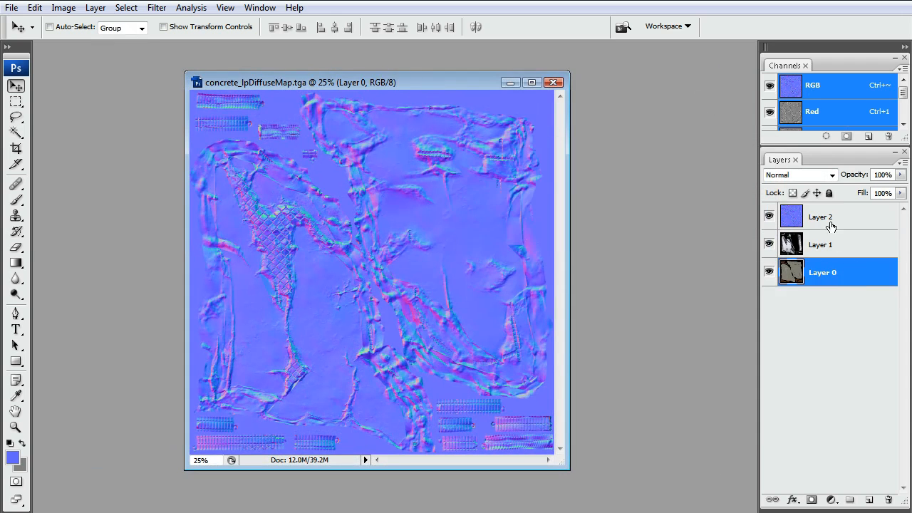
left_click(771, 217)
Add a layer mask to Layer 1 from the Alpha 1 channel's selection
left_click(822, 253)
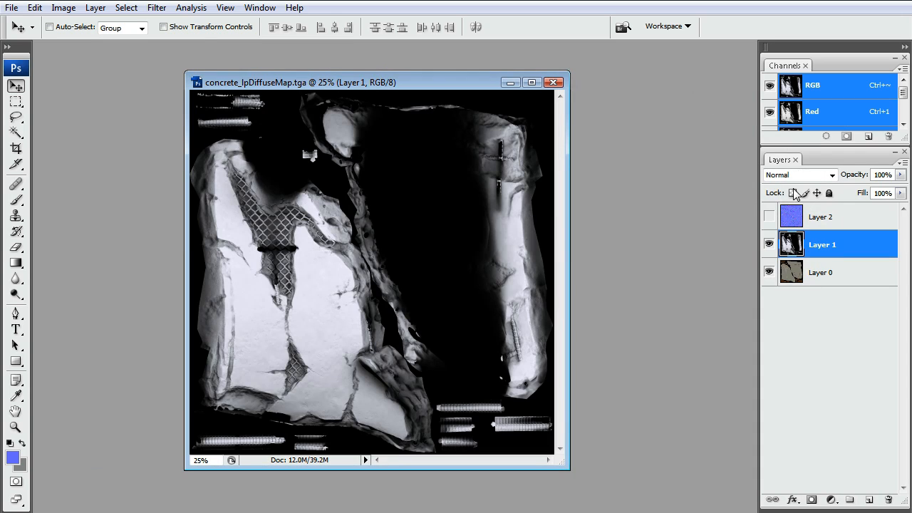
left_click_drag(800, 144, 799, 238)
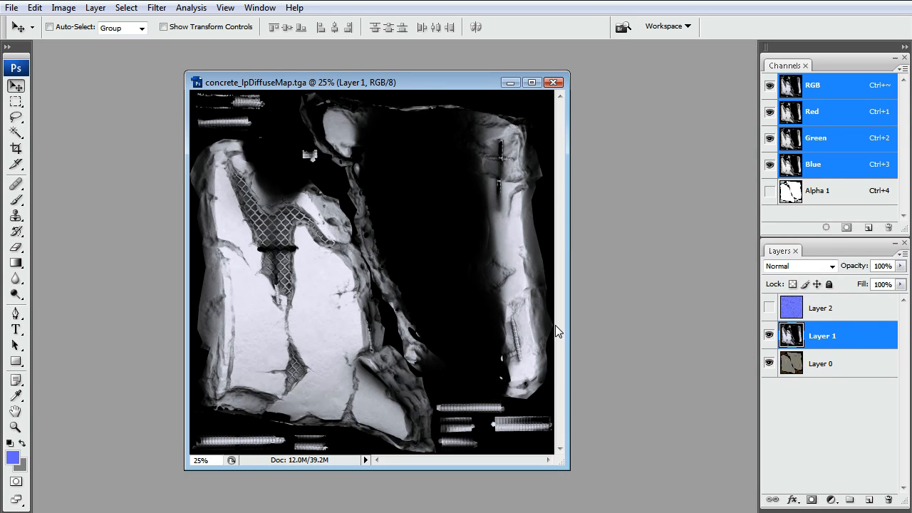
left_click(790, 195, "ctrl")
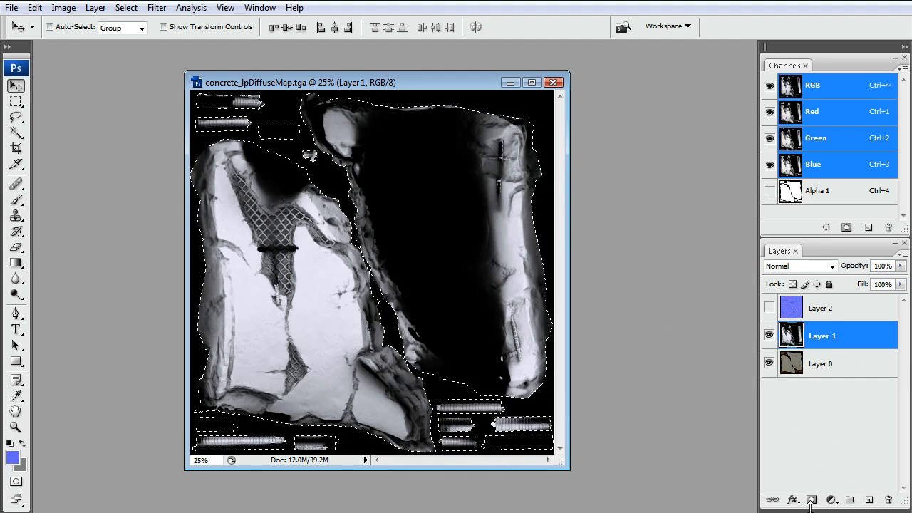
left_click(811, 499)
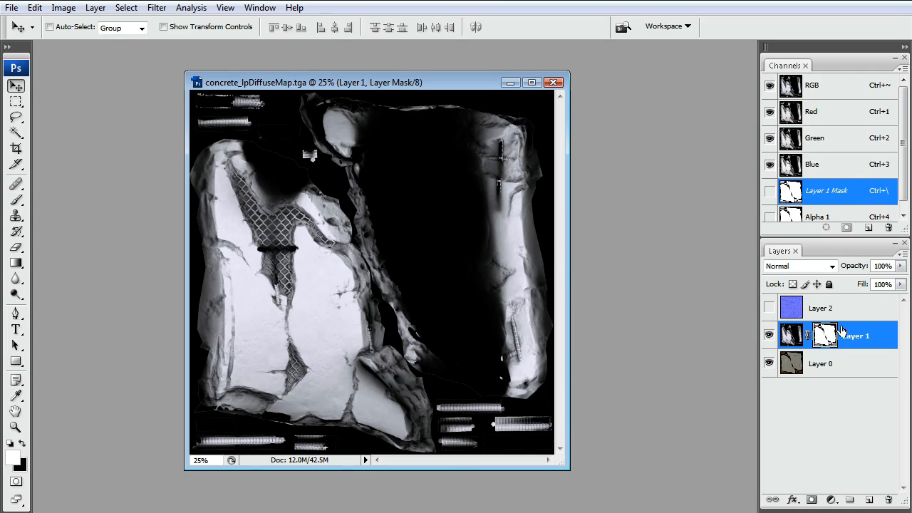
Add a layer mask to Layer 0 based on Layer 1's mask
left_click(787, 367)
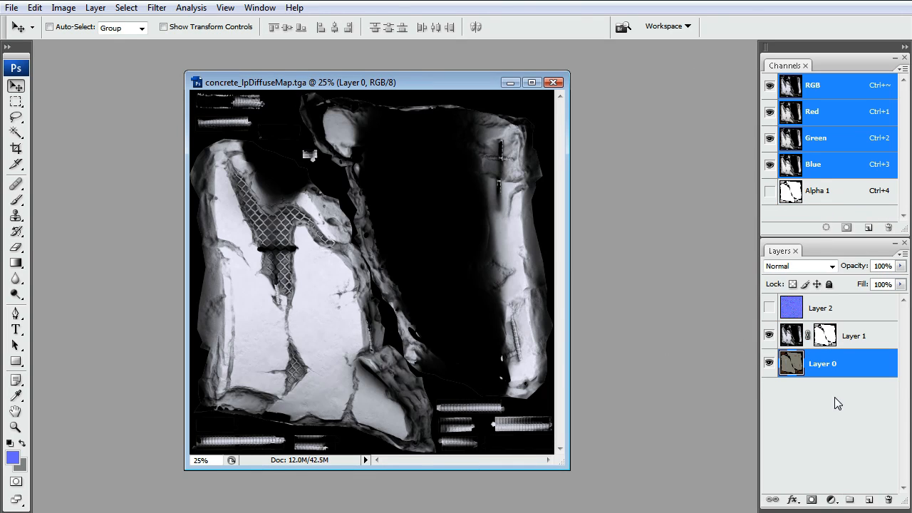
left_click(824, 336, "ctrl")
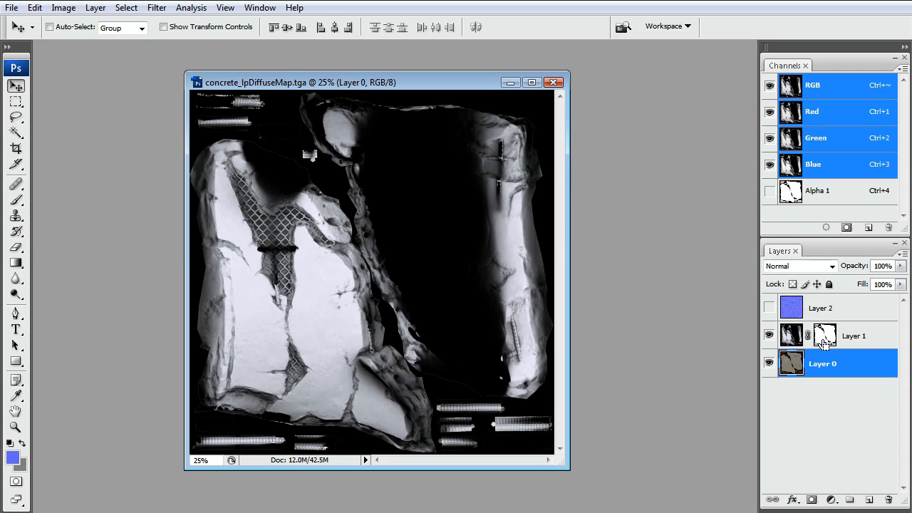
left_click(811, 499)
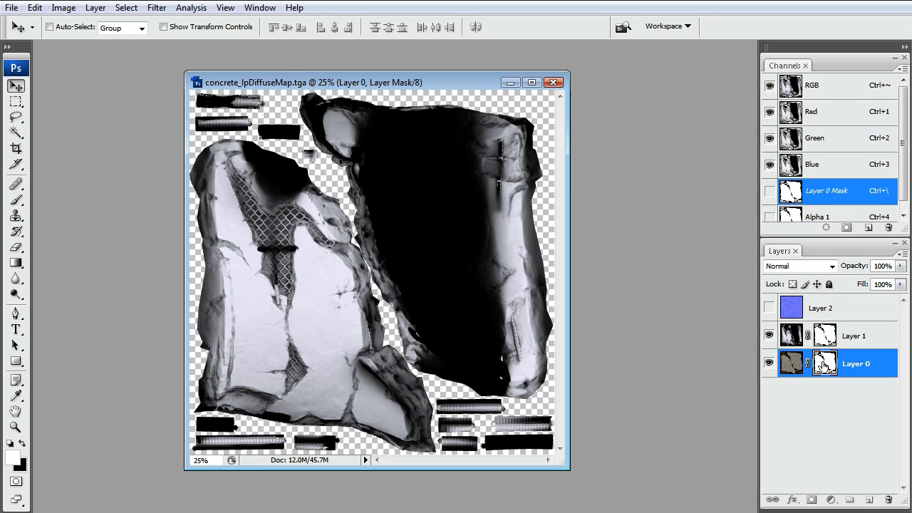
Hide Layer 1 and set the foreground colour to the concrete colour sampled from Layer 0
left_click(768, 335)
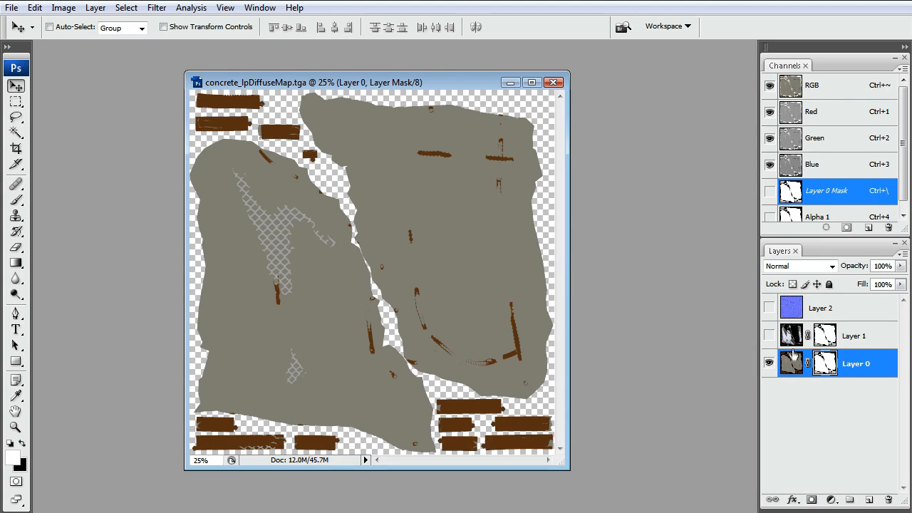
left_click(791, 363)
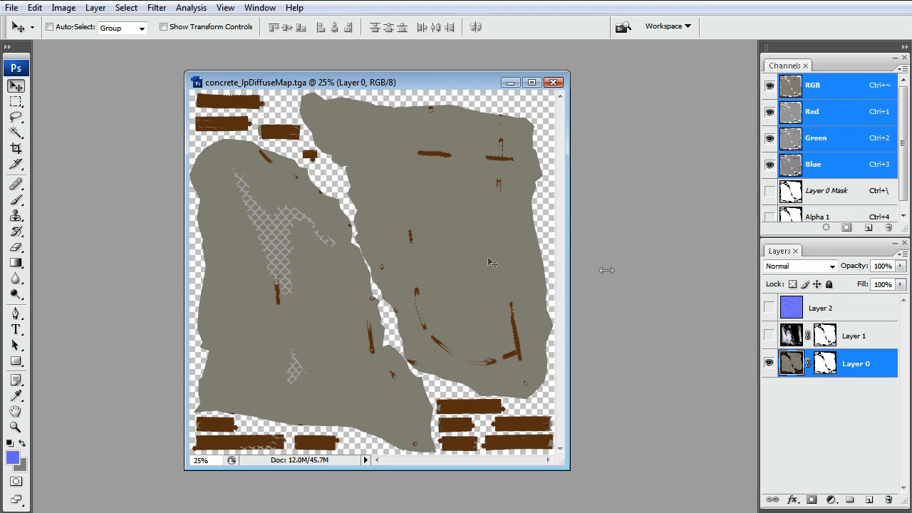
left_click(21, 445)
key("i")
left_click(12, 455)
left_click(263, 316)
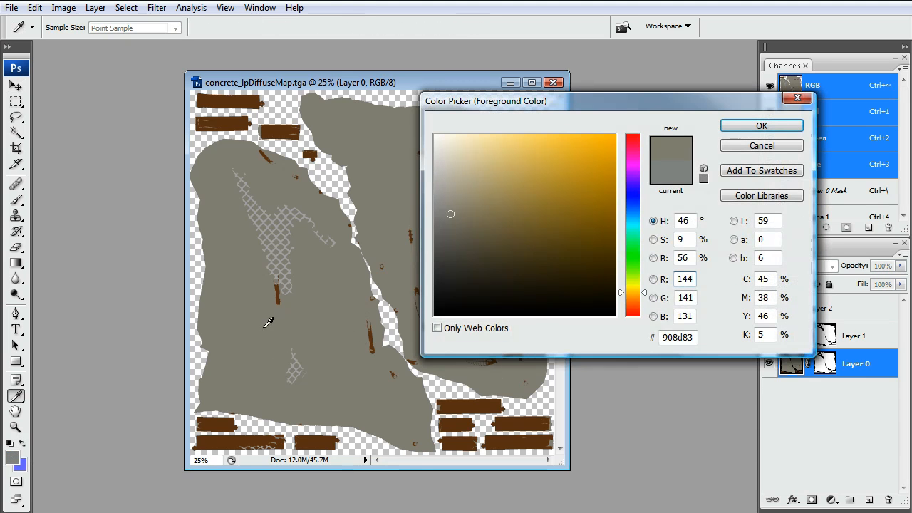
left_click(748, 135)
Add a new layer beneath Layer 0, fill it with the sampled concrete colour, and reselect Layer 0
key("v")
left_click(868, 499)
left_click_drag(823, 365, 811, 415)
key("alt+BackSpace")
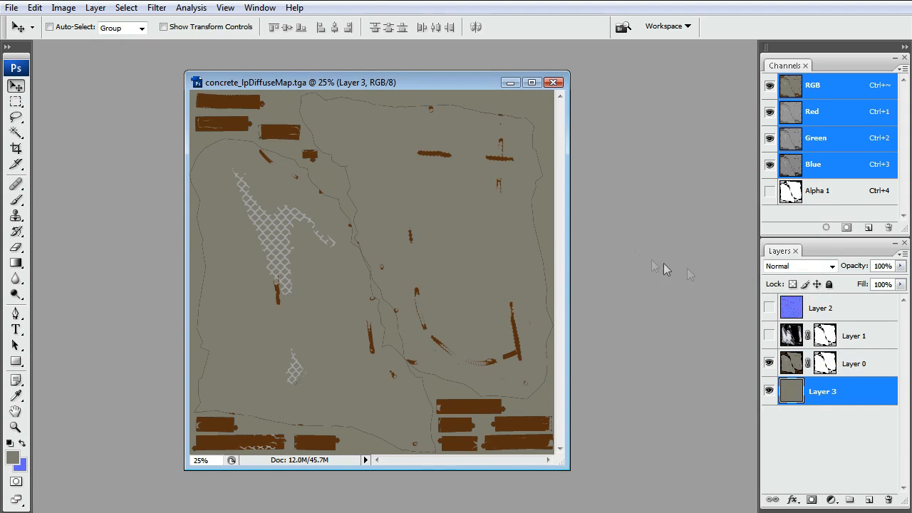
left_click(795, 364)
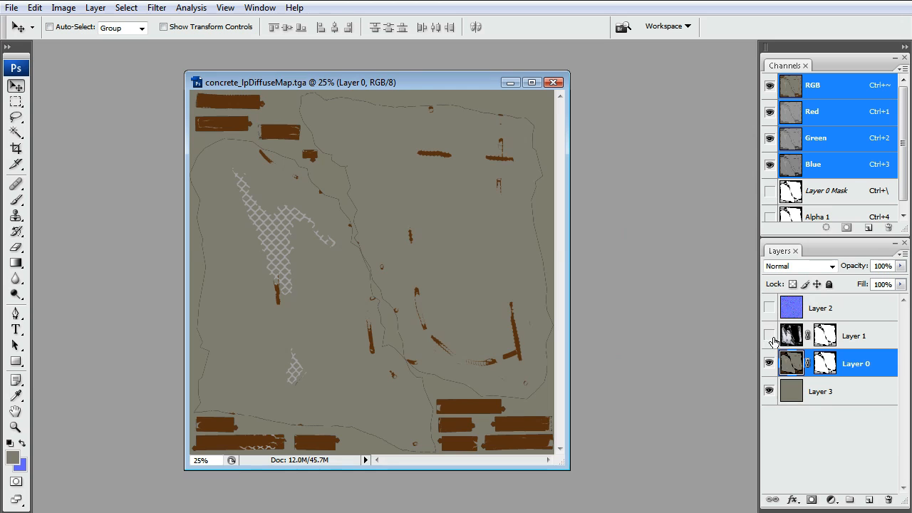
Show the Layer 1 lighting map and set its blend mode to Multiply
left_click(769, 335)
left_click(794, 340)
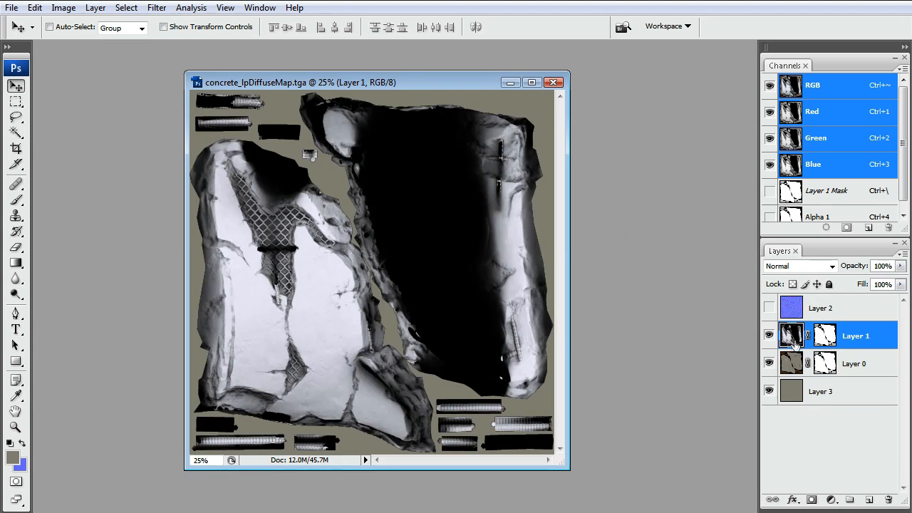
left_click(780, 266)
left_click(796, 327)
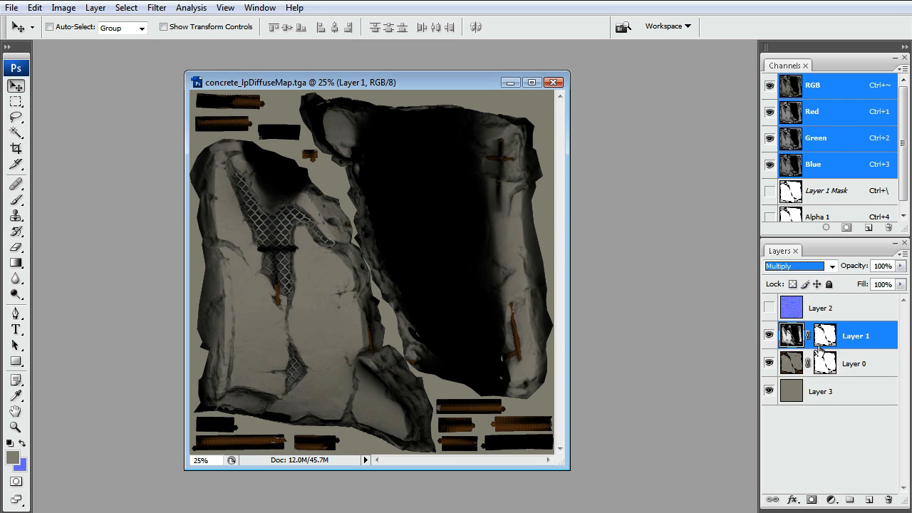
Brighten Layer 1 with Levels by lowering the white input level to the histogram's highlight peak, comparing with the preview off and on
key("ctrl+l")
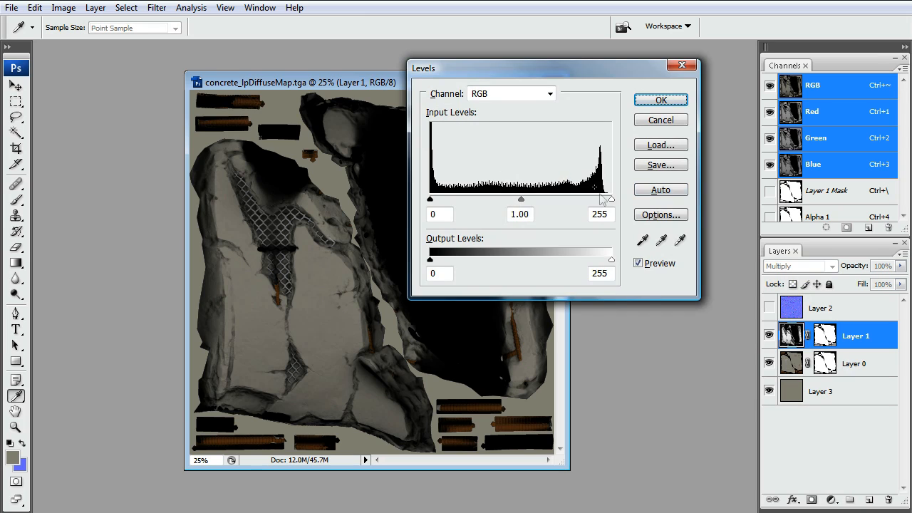
left_click_drag(611, 206, 603, 206)
left_click(640, 263)
left_click(640, 263)
left_click(660, 100)
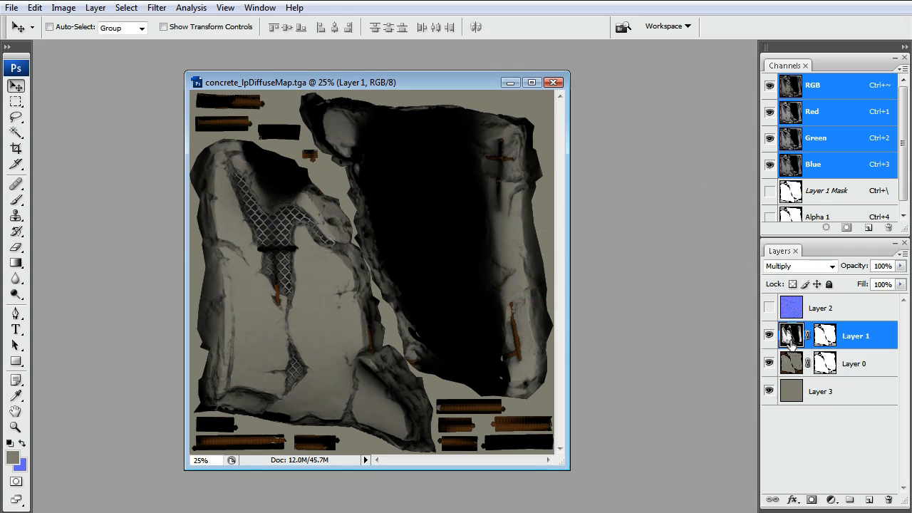
Create a new layer group above Layer 2 and name it Diffuse
left_click(799, 394)
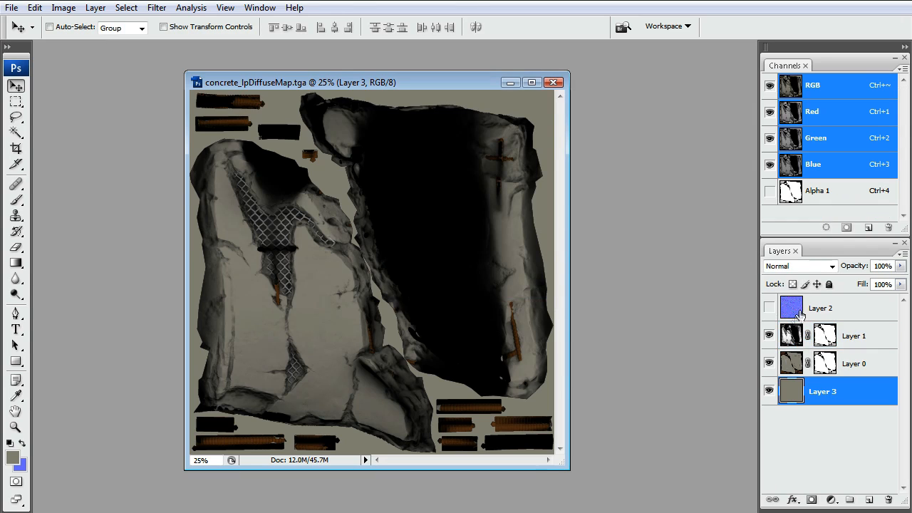
left_click(796, 313)
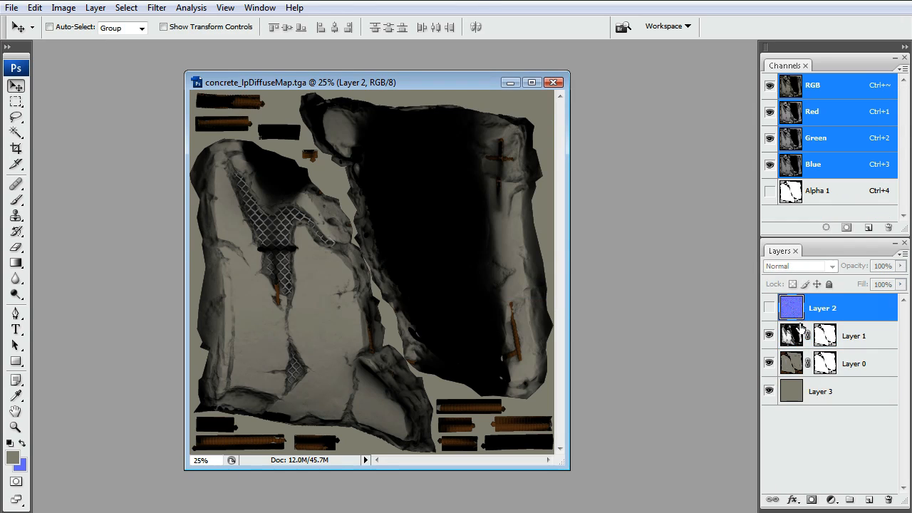
left_click(848, 499)
double_click(825, 303)
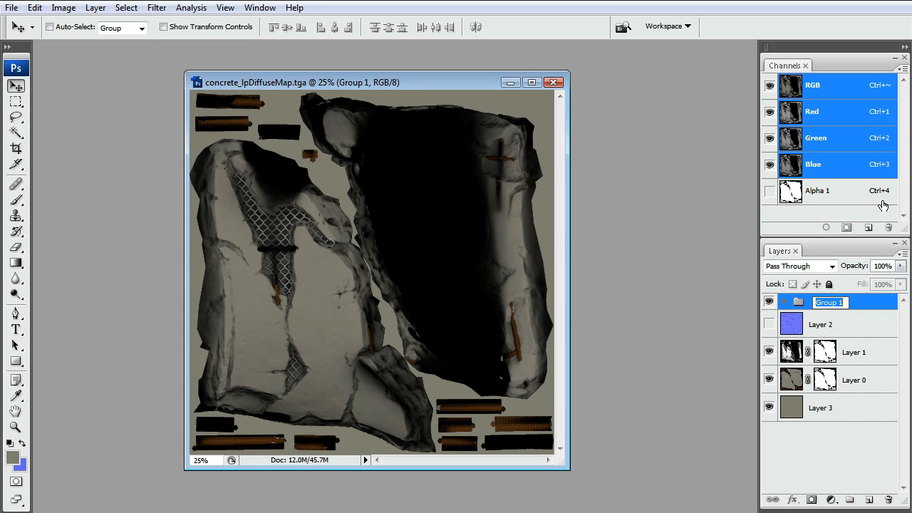
key("Return")
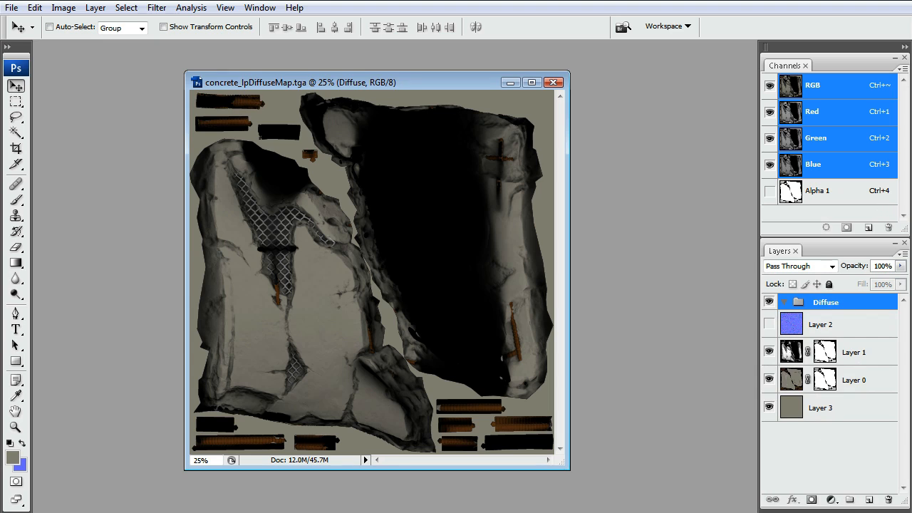
Create a second layer group above the Diffuse group and name it Normal
left_click(850, 499)
double_click(825, 302)
type("N")
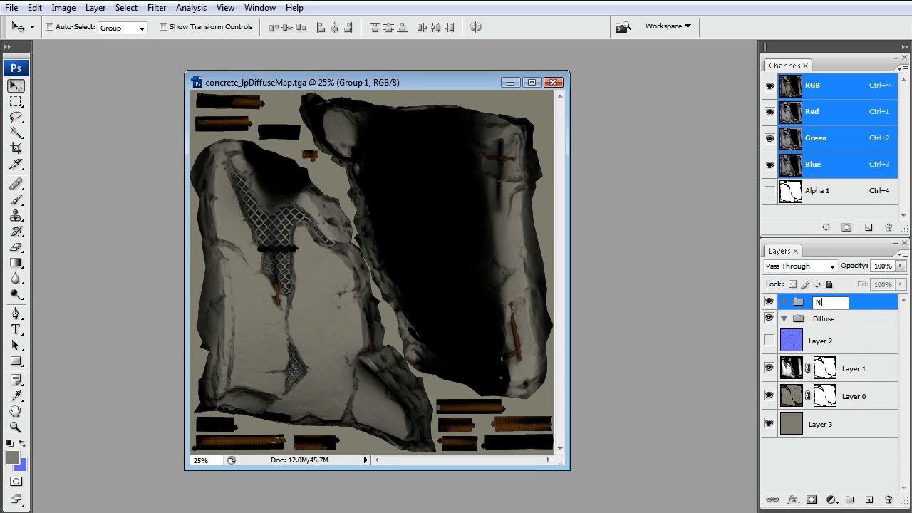
type("ormal")
key("Return")
Move Layer 2 into the Normal group and Layers 1, 0 and 3 into the Diffuse group, and make Layer 2 visible
left_click_drag(801, 340, 819, 305)
left_click_drag(801, 362, 824, 347)
left_click_drag(840, 394, 825, 349)
left_click_drag(794, 421, 824, 348)
left_click(794, 374)
left_click(769, 324)
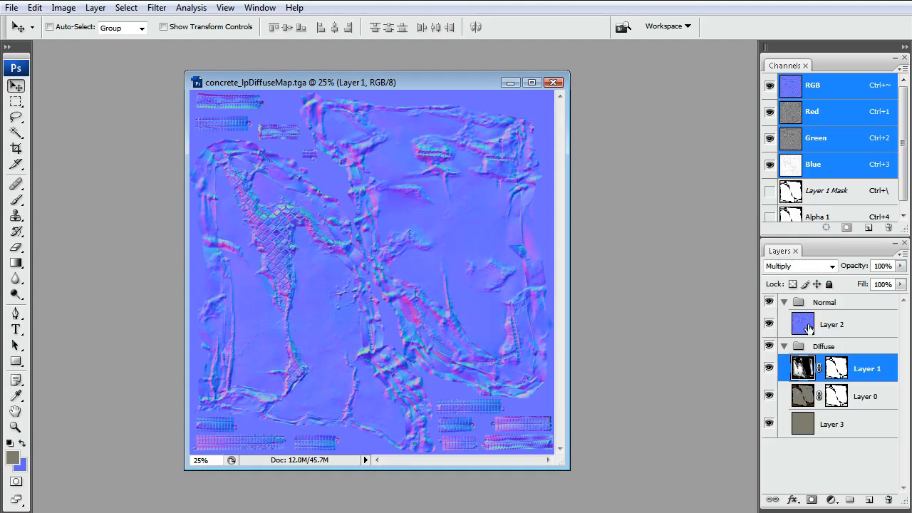
Add a layer mask to Layer 2 from the Alpha 1 channel's selection
left_click(802, 324)
left_click(788, 194, "ctrl")
left_click(811, 499)
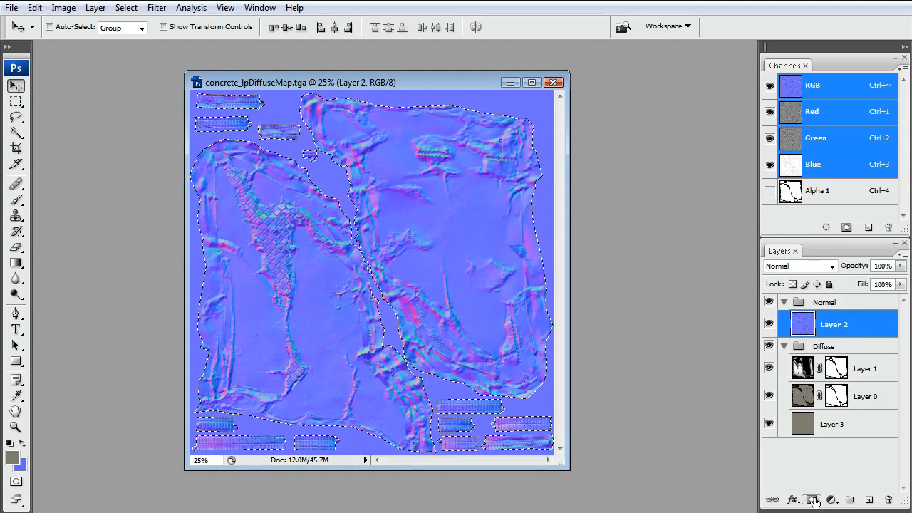
Set the foreground colour to the flat normal-map blue sampled from Layer 2
left_click(15, 458)
left_click(381, 347)
left_click(376, 392)
left_click(376, 389)
left_click(377, 387)
left_click(731, 145)
key("v")
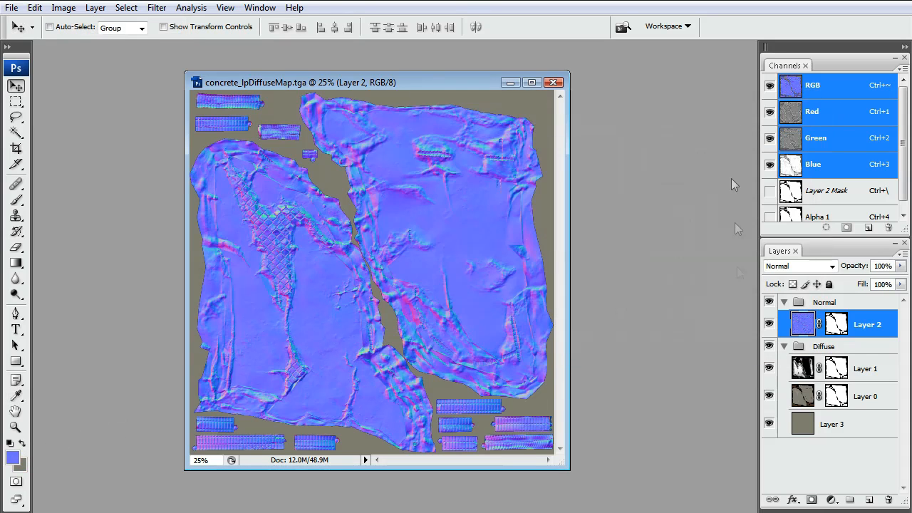
Add a new layer beneath Layer 2, fill it with the sampled normal-map blue, and reselect Layer 2
left_click(866, 499)
key("ctrl+bracketleft")
key("alt+BackSpace")
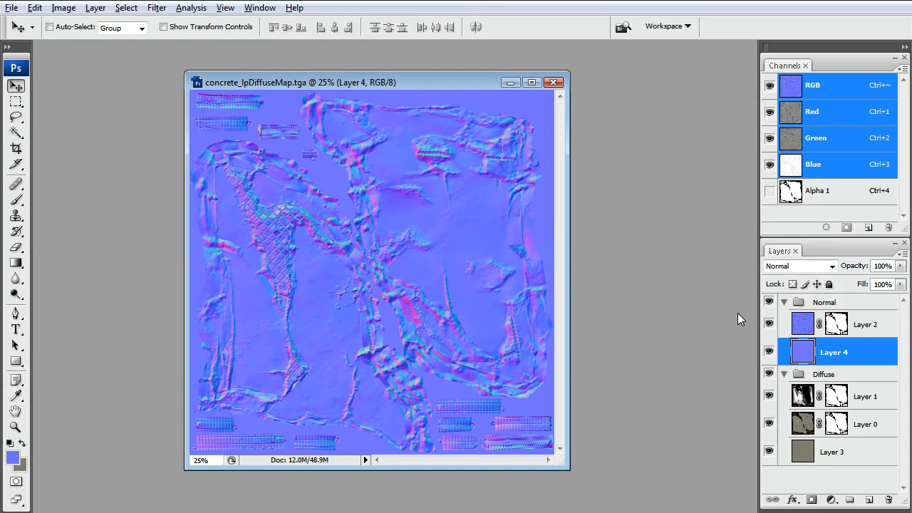
left_click(835, 324)
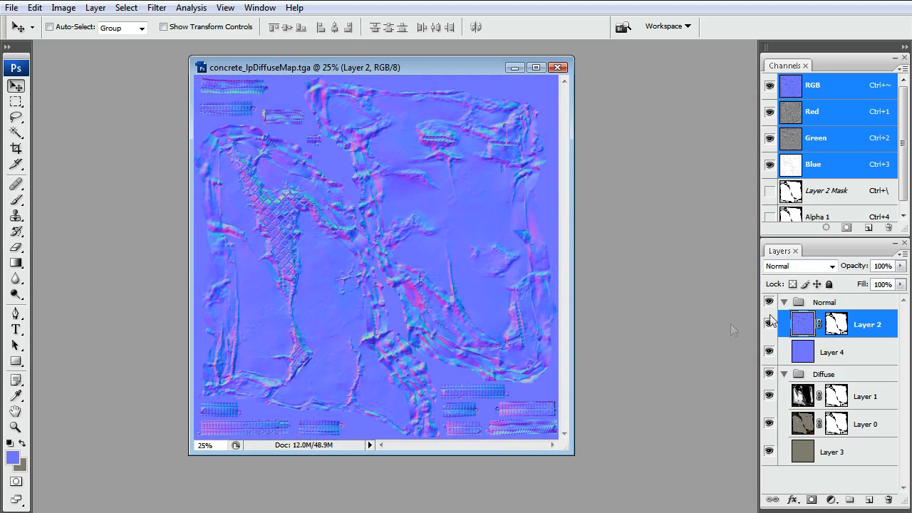
Add a Levels adjustment layer above Layer 2 and set the Red channel's input levels to 20 and 232
left_click(830, 500)
left_click(858, 272)
left_click(575, 134)
left_click(584, 144)
left_click_drag(675, 240, 662, 242)
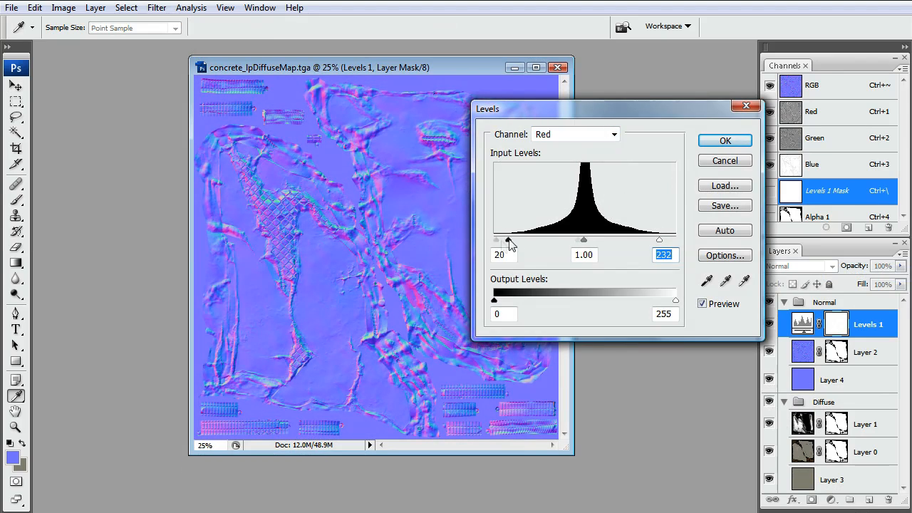
Lower the Green channel's white input level and set the Blue channel's black input level to 96 in the Levels adjustment
left_click(575, 134)
left_click(584, 146)
left_click_drag(675, 240, 657, 241)
left_click_drag(495, 240, 562, 241)
left_click(575, 134)
left_click(584, 146)
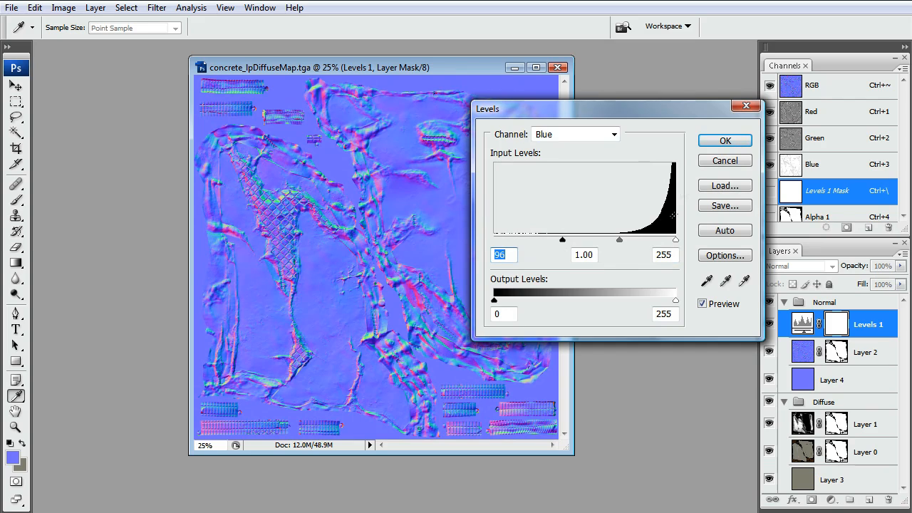
left_click(724, 141)
key("v")
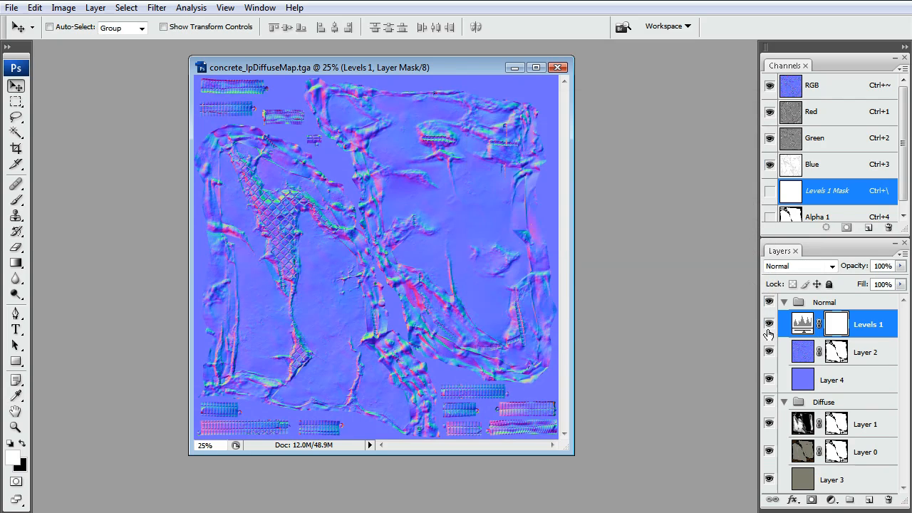
Duplicate Layer 2 and sharpen the copy with Unsharp Mask at 62% amount, 1.0 pixel radius and threshold 0
left_click_drag(804, 356, 868, 499)
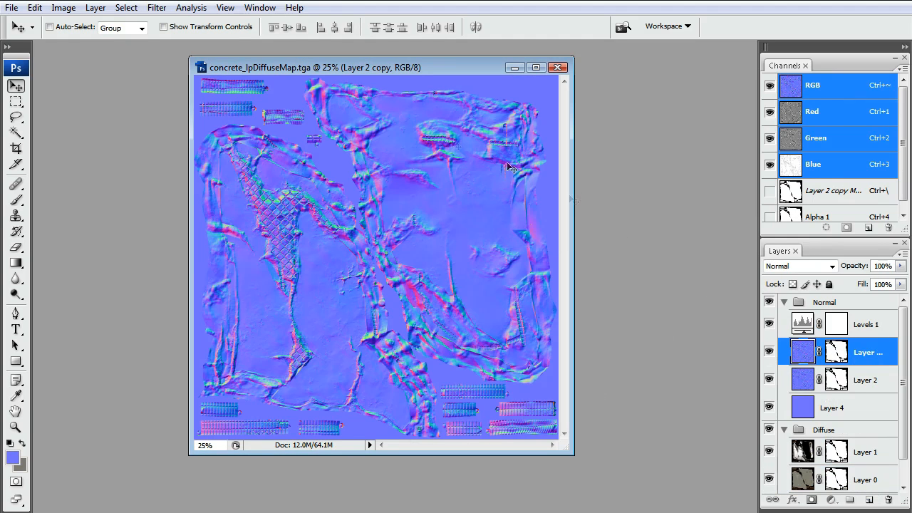
left_click(536, 67)
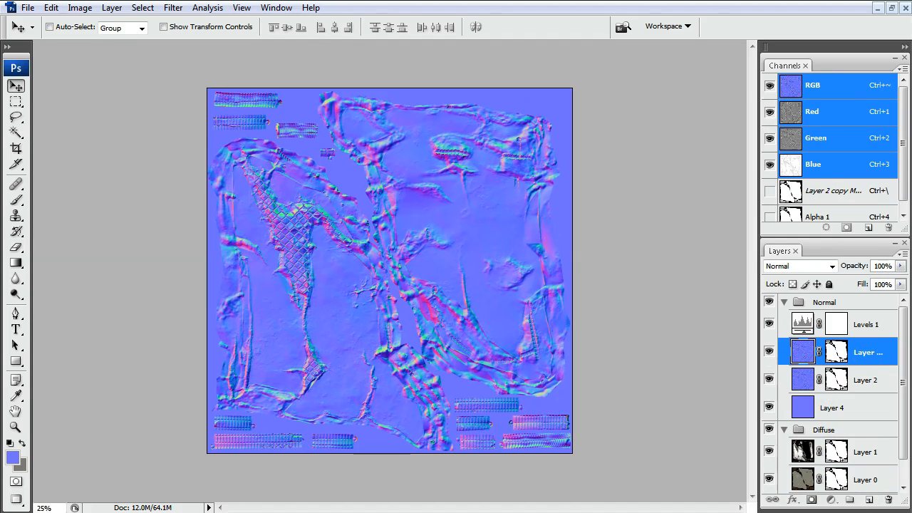
key("ctrl+plus")
key("ctrl+plus")
scroll(442, 178, "down", 2)
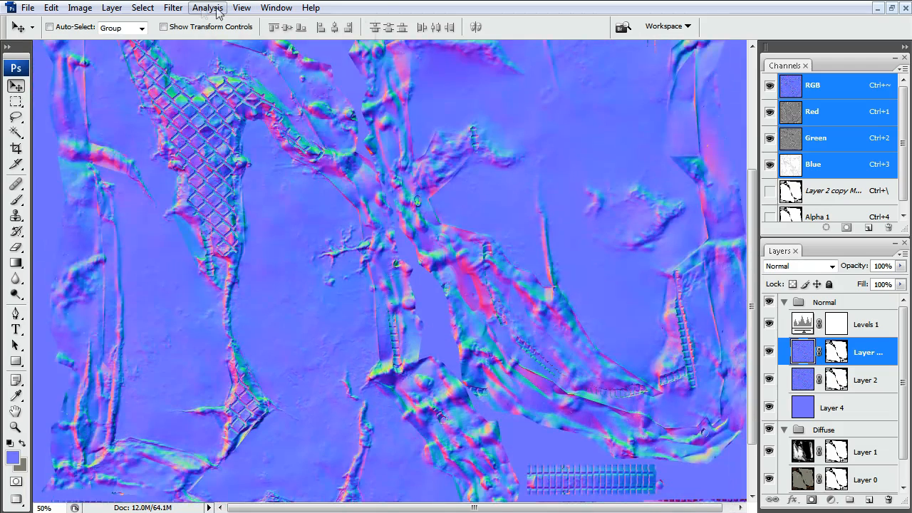
left_click(173, 7)
mouse_move(223, 236)
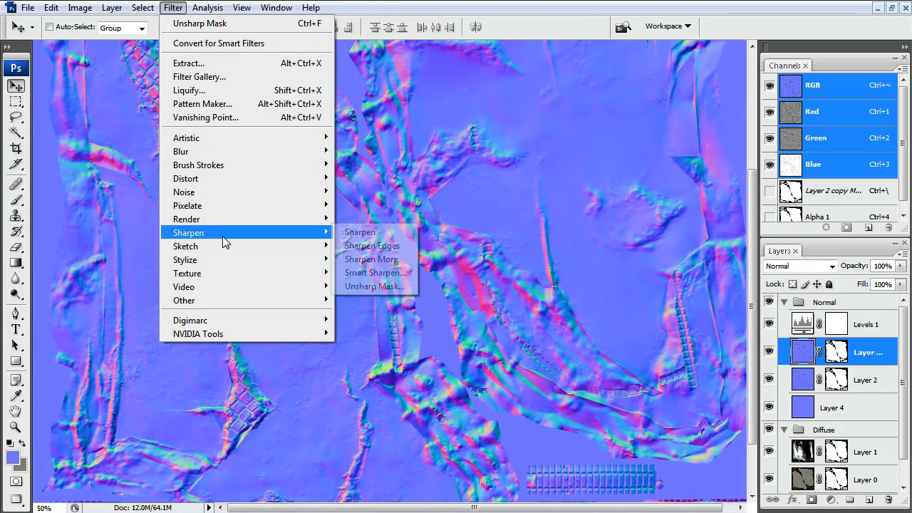
left_click(366, 287)
left_click_drag(551, 302, 590, 307)
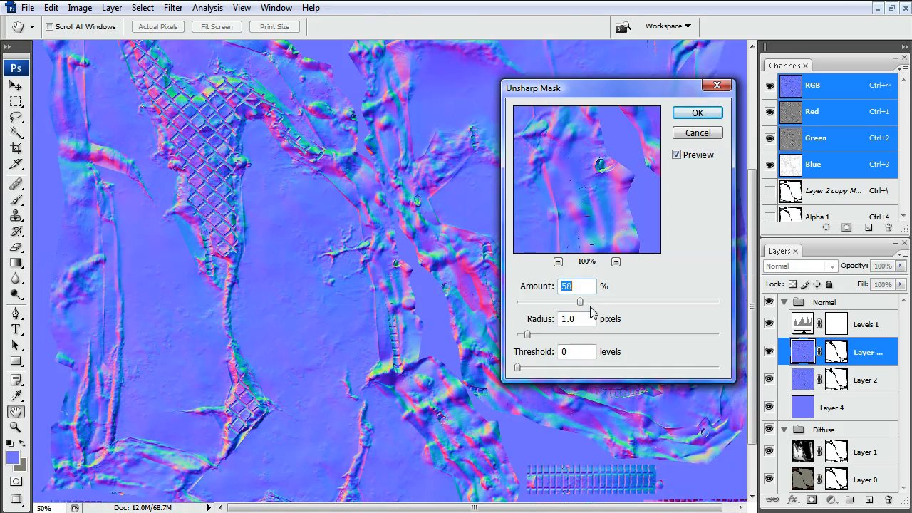
left_click_drag(667, 303, 596, 305)
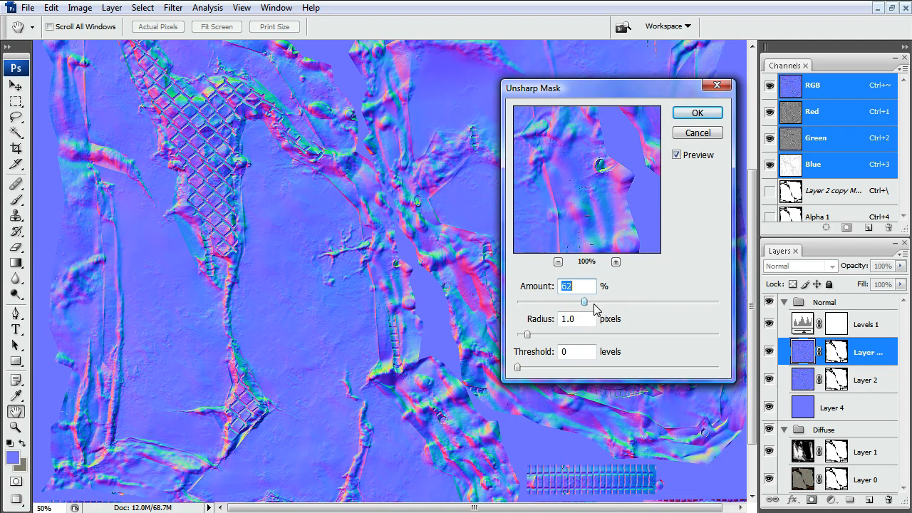
left_click(707, 116)
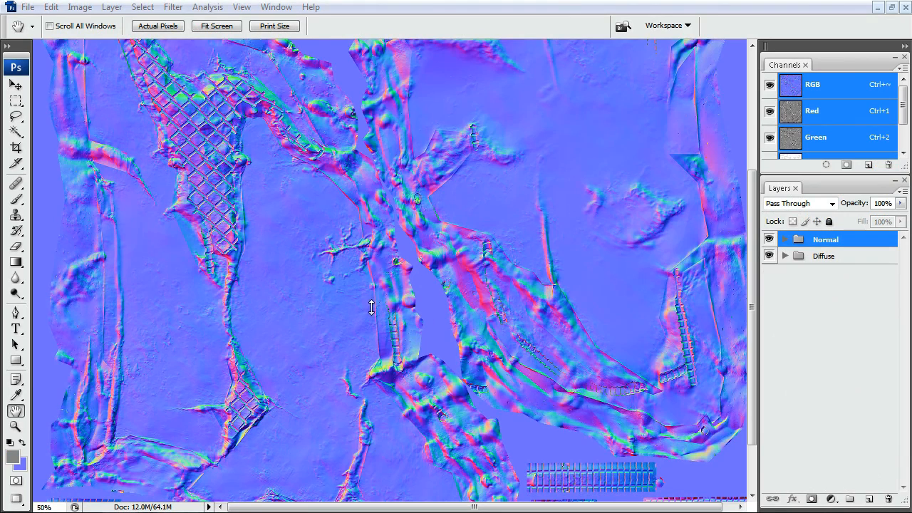
Examine the sharpened normal map up close across its mesh, cracks, broken edges and seams
mouse_move(269, 119)
left_mouse_down()
mouse_move(277, 150)
mouse_move(330, 183)
mouse_move(387, 313)
left_mouse_up()
left_click_drag(229, 299, 267, 402)
mouse_move(489, 281)
left_mouse_down()
mouse_move(494, 304)
mouse_move(562, 381)
left_mouse_up()
left_click_drag(713, 303, 723, 339)
mouse_move(693, 44)
left_mouse_down()
mouse_move(703, 169)
mouse_move(535, 336)
left_mouse_up()
key("Escape")
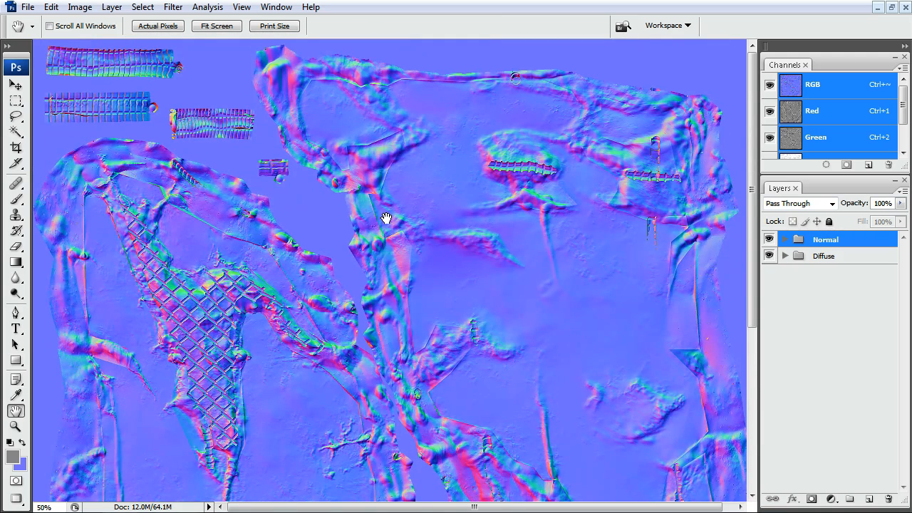
left_click_drag(471, 326, 362, 264)
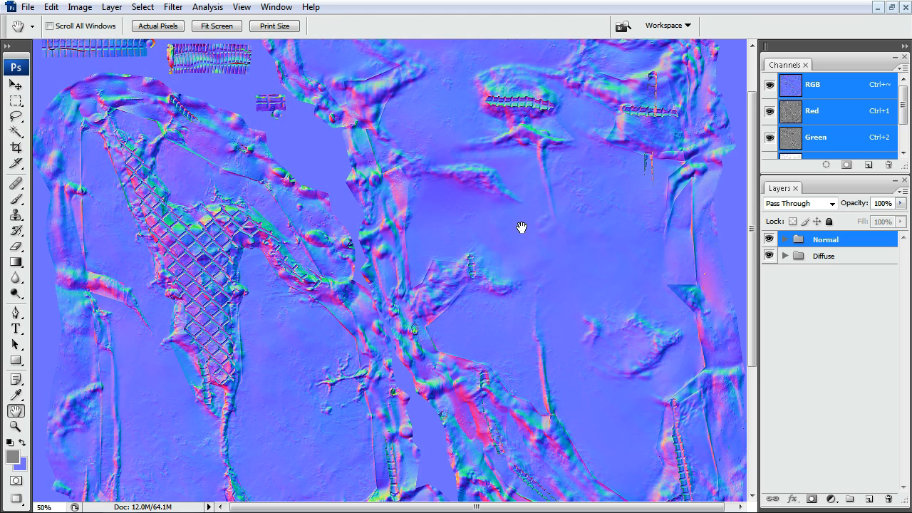
scroll(531, 244, "up", 3)
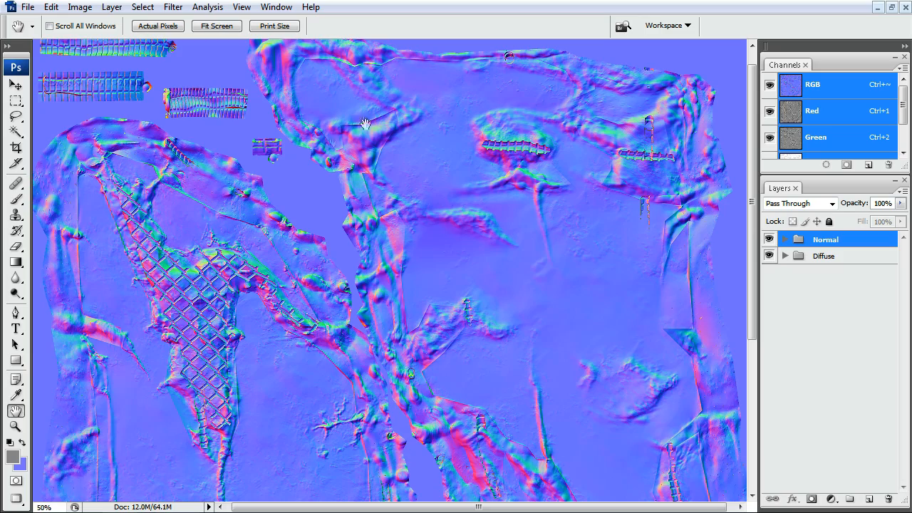
scroll(427, 256, "down", 4)
scroll(456, 238, "down", 3)
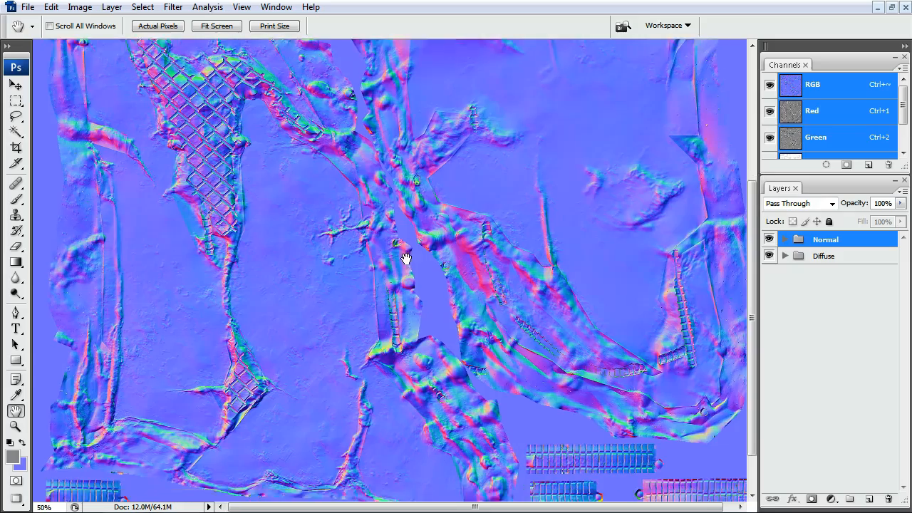
left_click_drag(406, 259, 418, 391)
Restore Concrete.psd to a floating window at 25% zoom and enlarge the window beyond the canvas
key("ctrl+minus")
key("ctrl+minus")
left_click(891, 8)
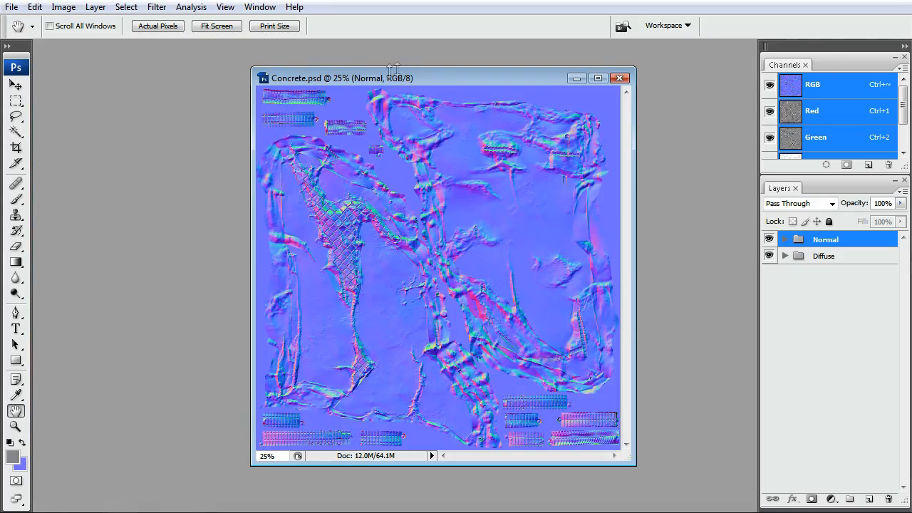
left_click_drag(392, 68, 393, 71)
left_click_drag(627, 460, 669, 484)
Move the Diffuse group above the Normal group and compare the two by toggling the upper group's visibility
left_click_drag(813, 261, 838, 238)
left_click(768, 238)
left_click(768, 238)
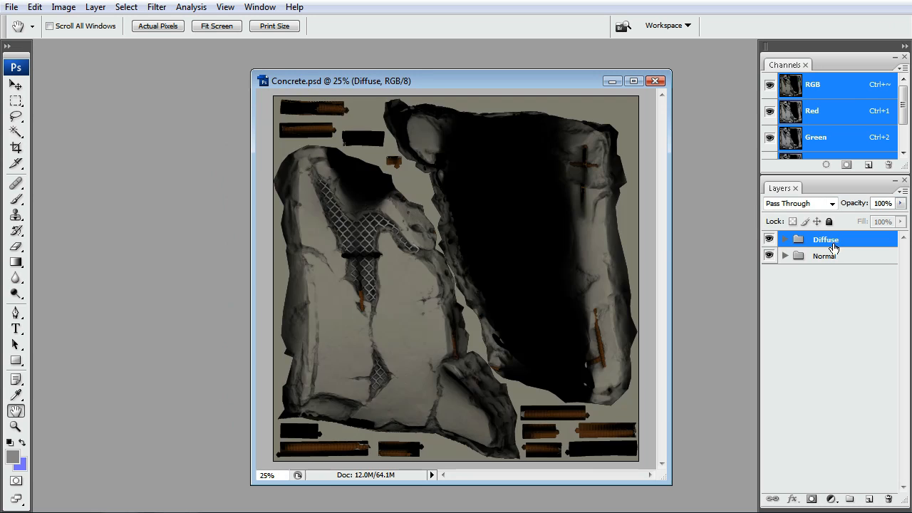
Enlarge the document window further around the canvas and reposition it in the workspace
left_click_drag(399, 86, 359, 78)
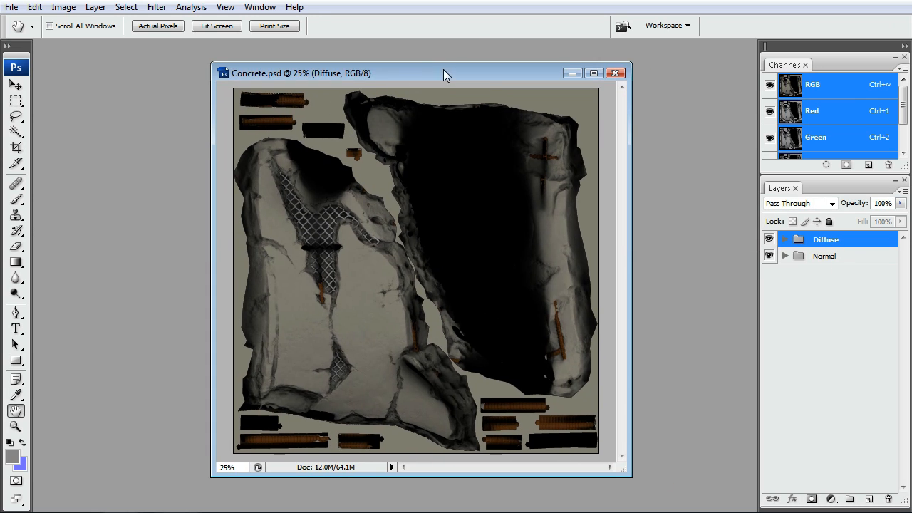
left_click_drag(442, 72, 463, 63)
left_click_drag(645, 460, 707, 491)
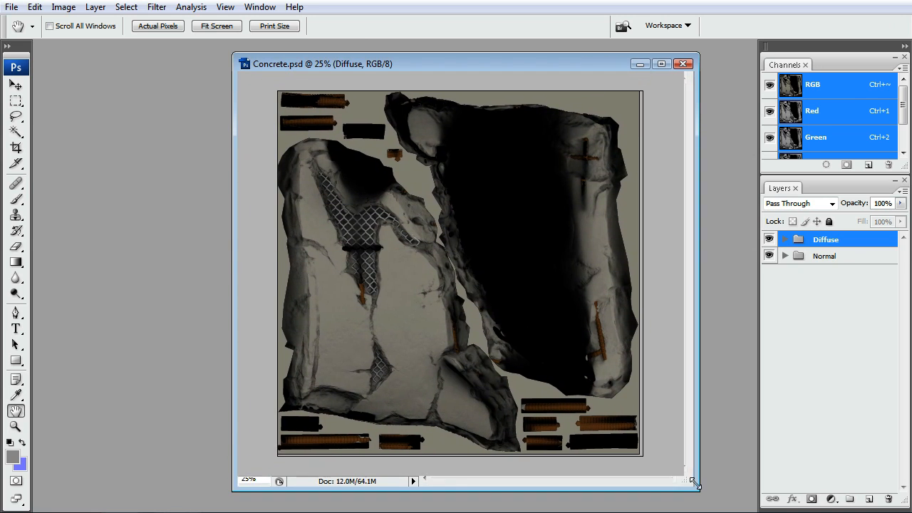
left_click_drag(568, 65, 596, 59)
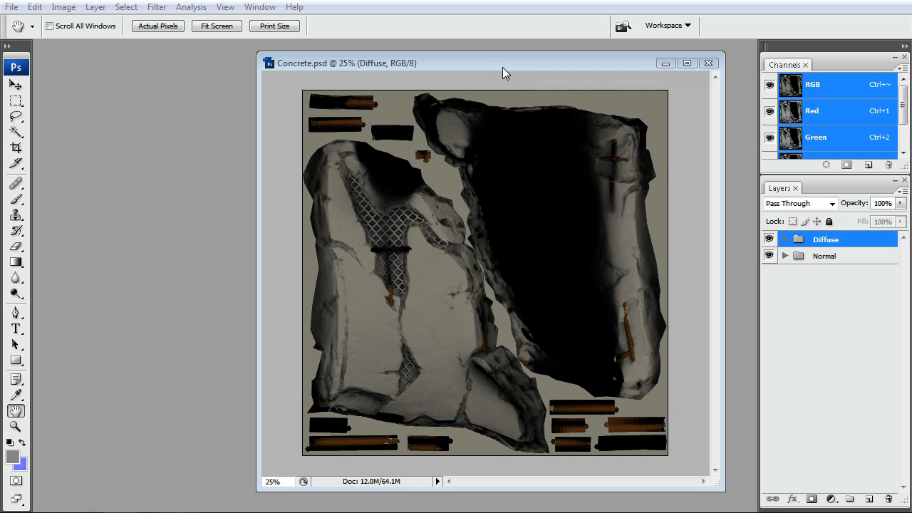
left_click_drag(488, 60, 369, 59)
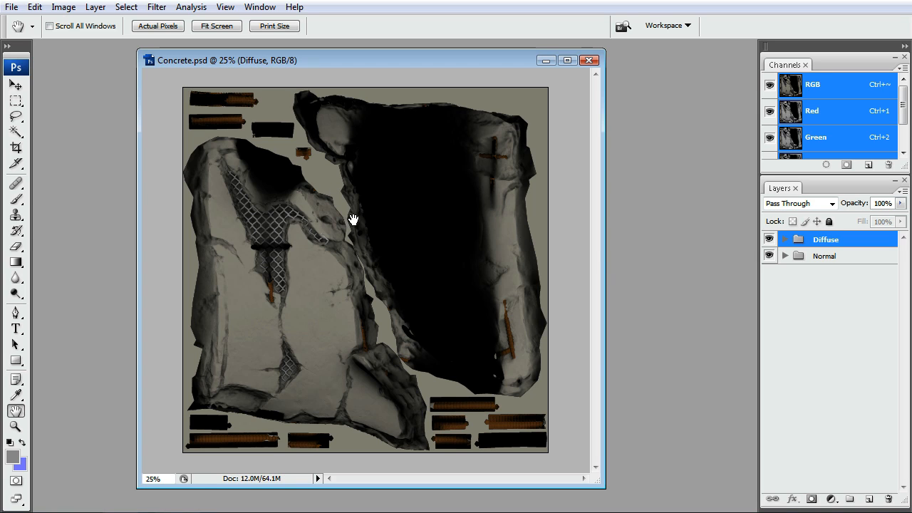
Show the Actions panel and move the Concrete.psd window clear of it
left_click(259, 6)
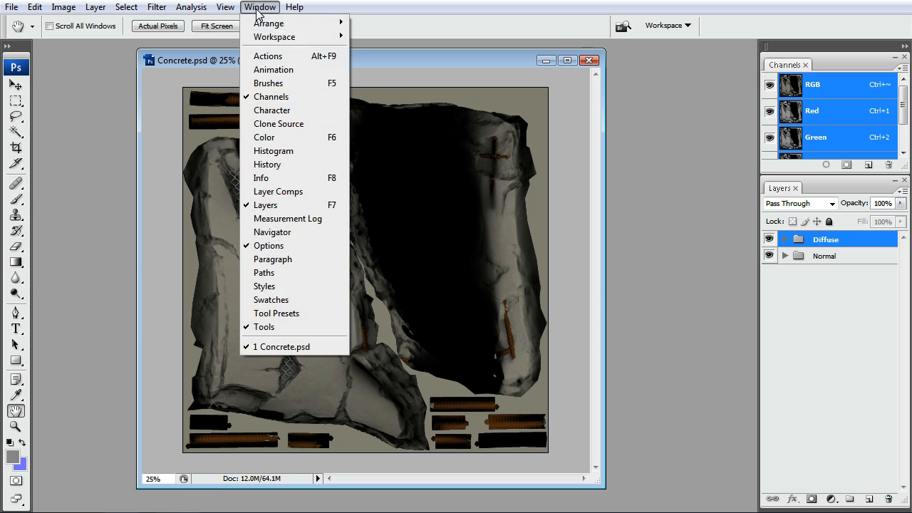
left_click(250, 56)
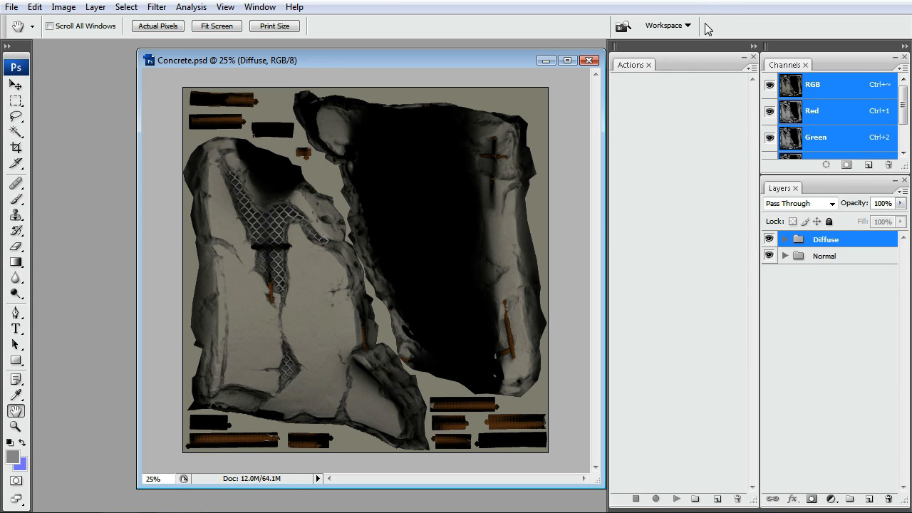
left_click_drag(337, 60, 295, 65)
Start recording a new action named Concrete_Diffuse_tga, assigned to function key F2
left_click(751, 68)
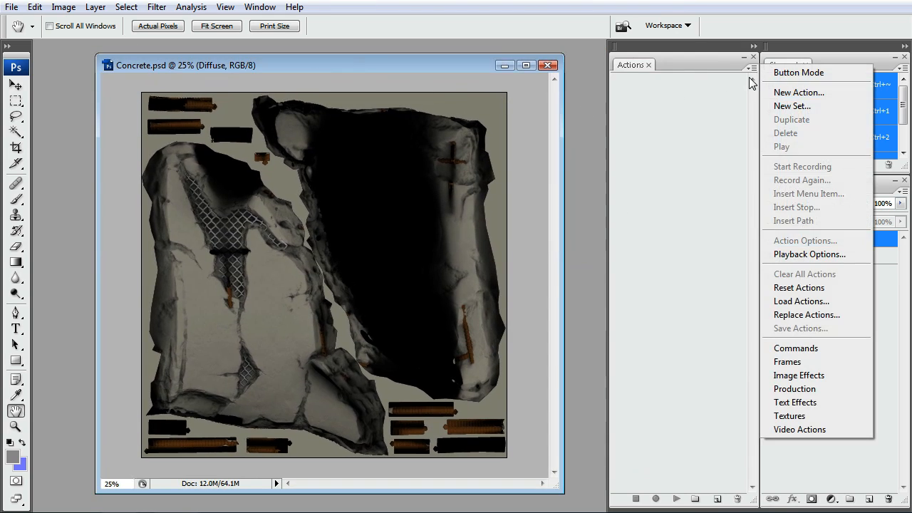
left_click(779, 90)
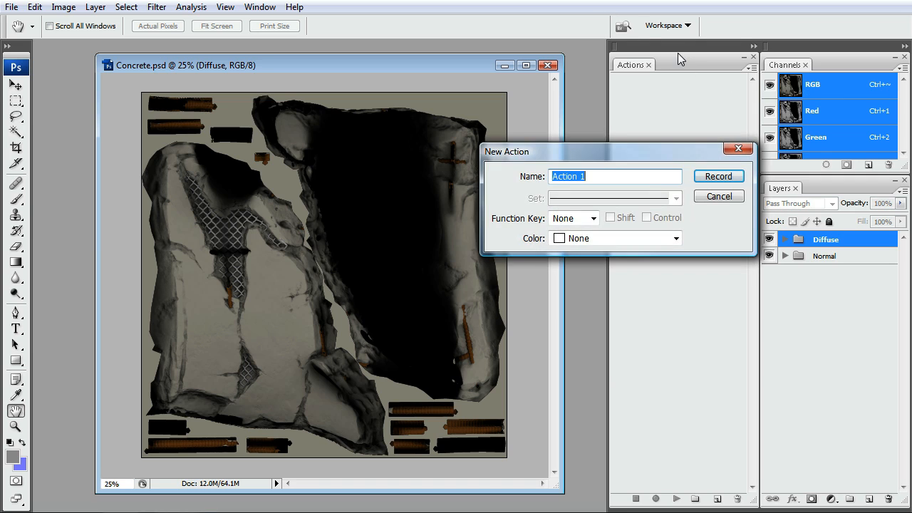
type("Concrete_Diffuse_tga")
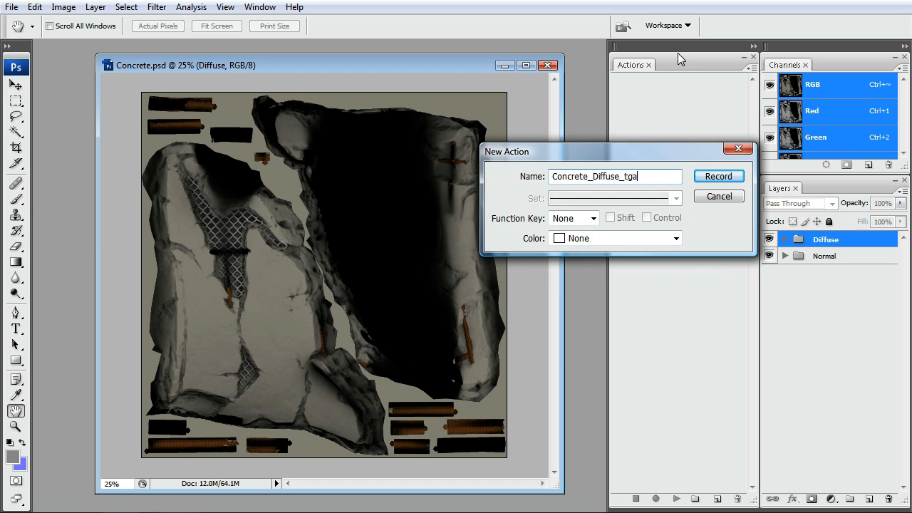
left_click(582, 218)
left_click(576, 268)
left_click(574, 225)
left_click(577, 254)
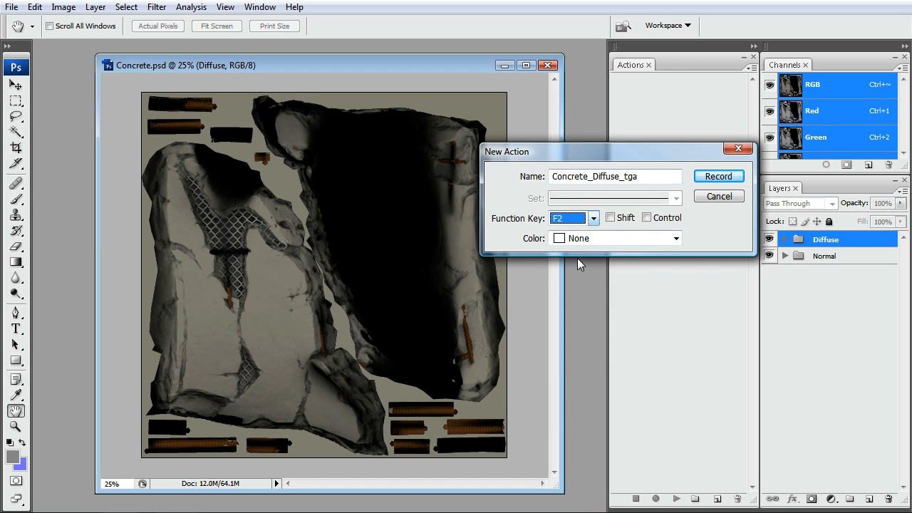
left_click(717, 178)
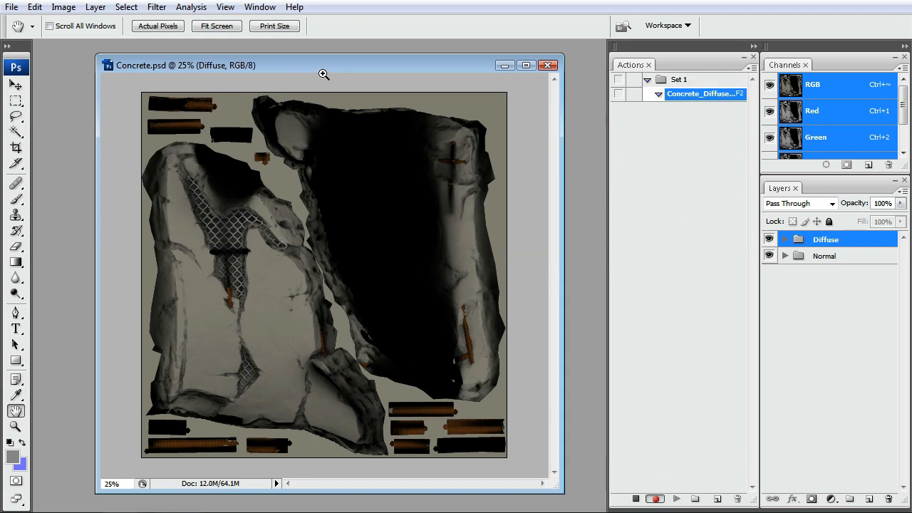
Save the diffuse texture over Concrete_Diffuse.tga in the TGAs folder as a 24 bits/pixel Targa, and stop recording the action
key("ctrl+shift+s")
left_click(527, 300)
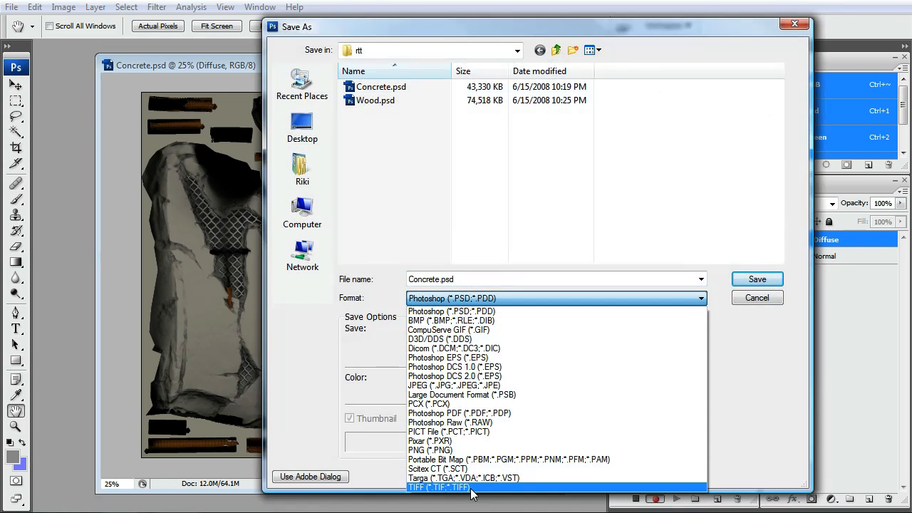
left_click(459, 478)
left_click(555, 50)
left_click(366, 116)
double_click(379, 118)
left_click(381, 87)
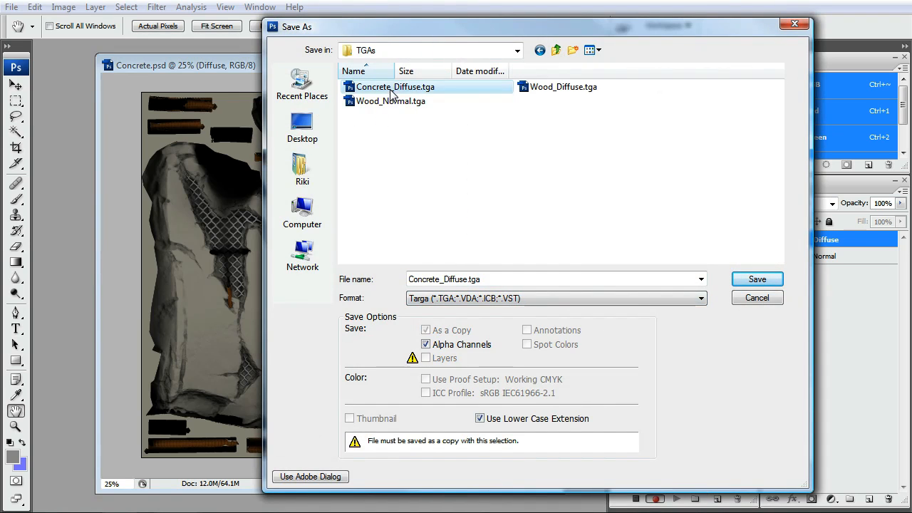
left_click(758, 279)
left_click(655, 320)
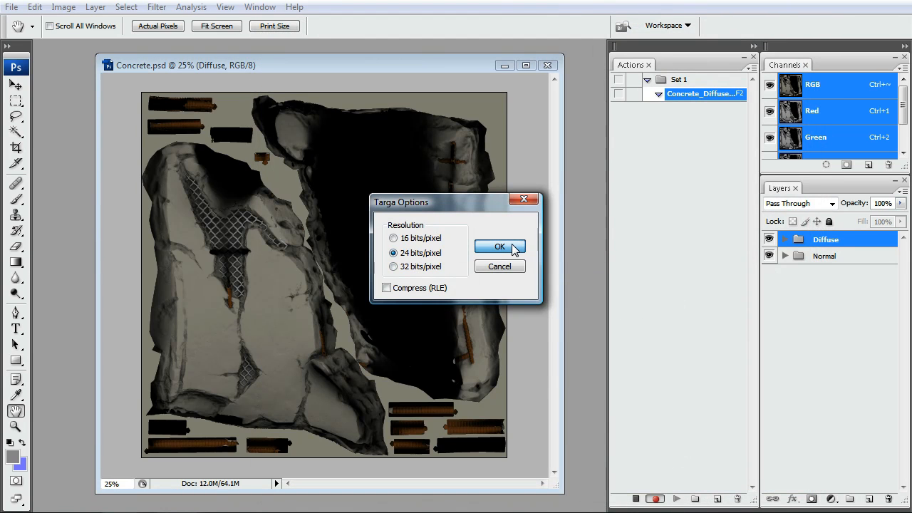
left_click(512, 248)
left_click(635, 498)
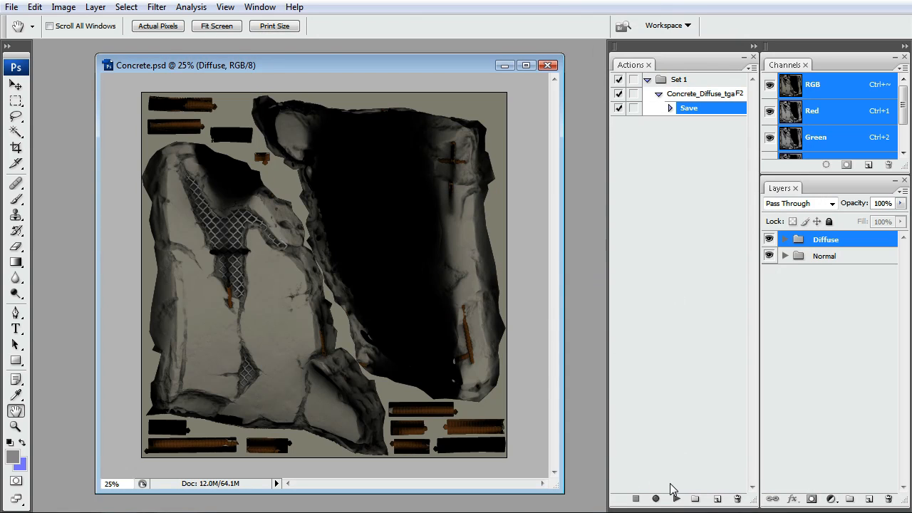
Collapse the recorded action, display the actions in Button Mode and run Concrete_Diffuse_tga
left_click(658, 94)
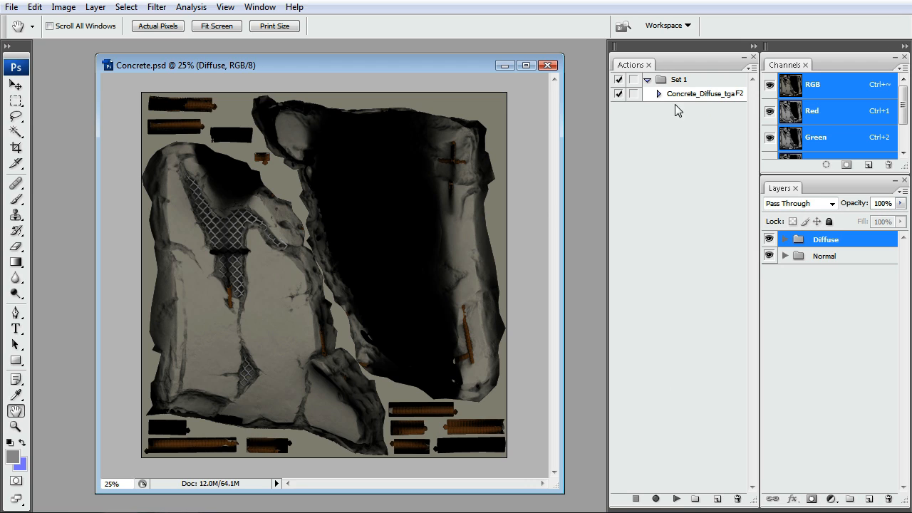
left_click(750, 67)
left_click(778, 73)
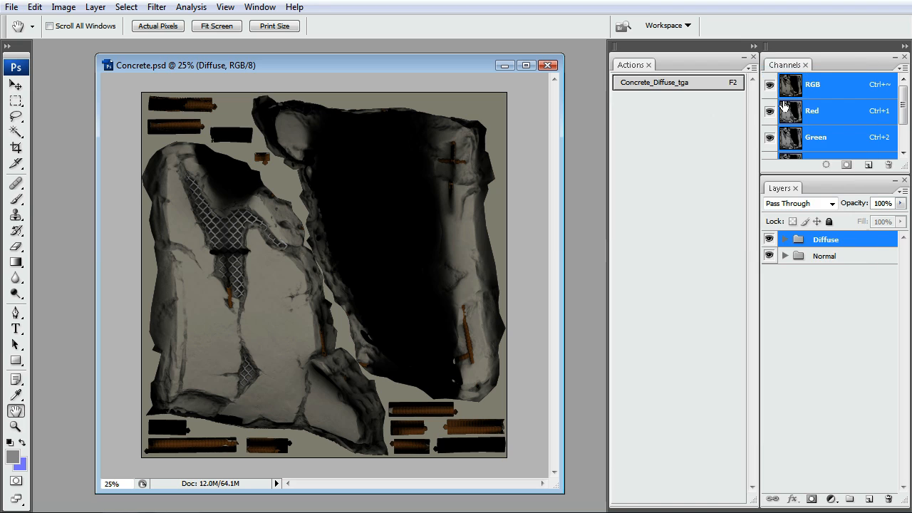
mouse_move(630, 67)
left_mouse_down()
mouse_move(586, 80)
mouse_move(631, 57)
left_mouse_up()
left_click(654, 72)
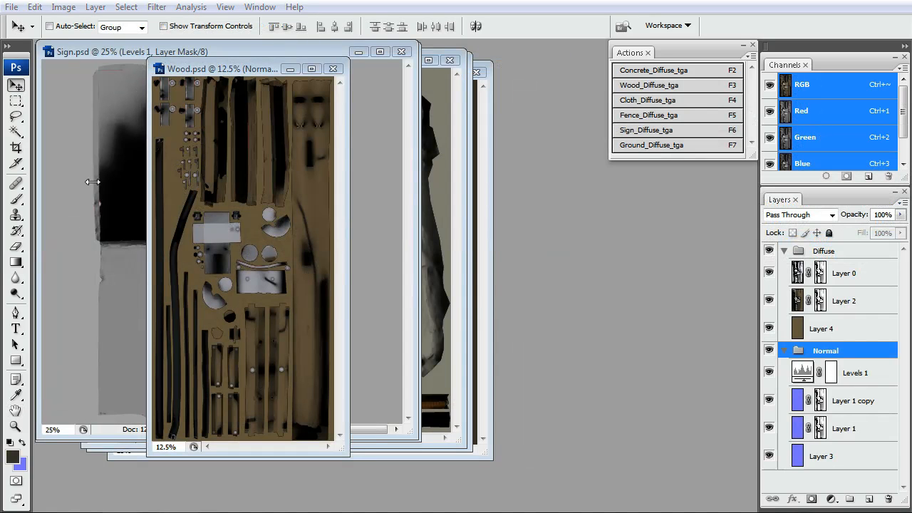
Examine the Diffuse group's layers in Wood.psd, toggling the visibility of the Multiply layer Layer 0 to compare
left_click_drag(196, 72, 341, 65)
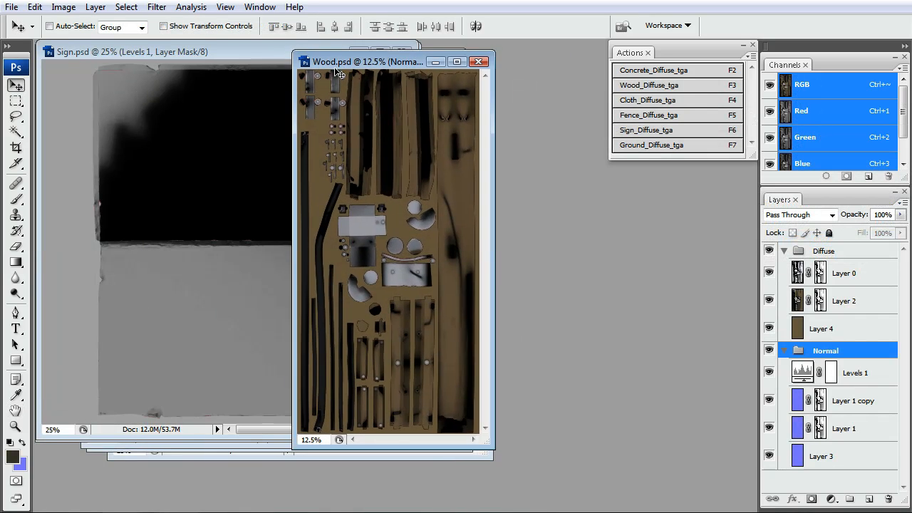
left_click(813, 302)
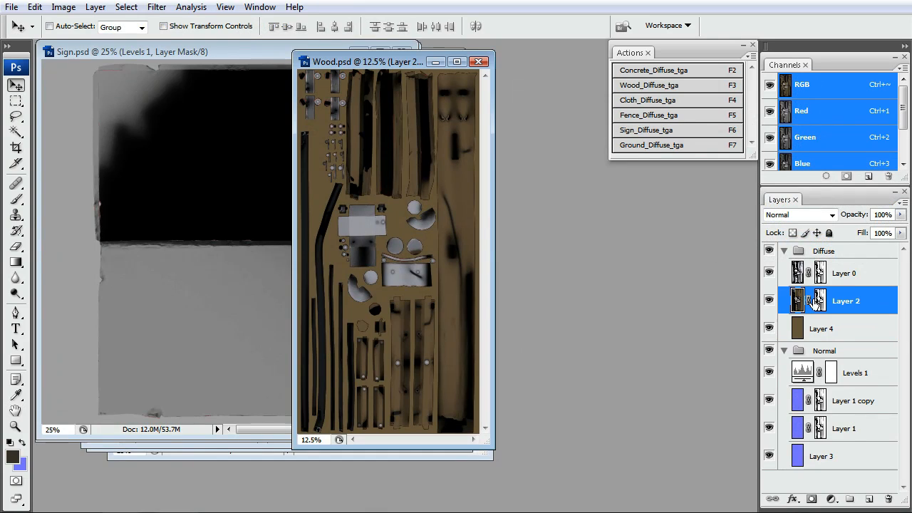
left_click(788, 280)
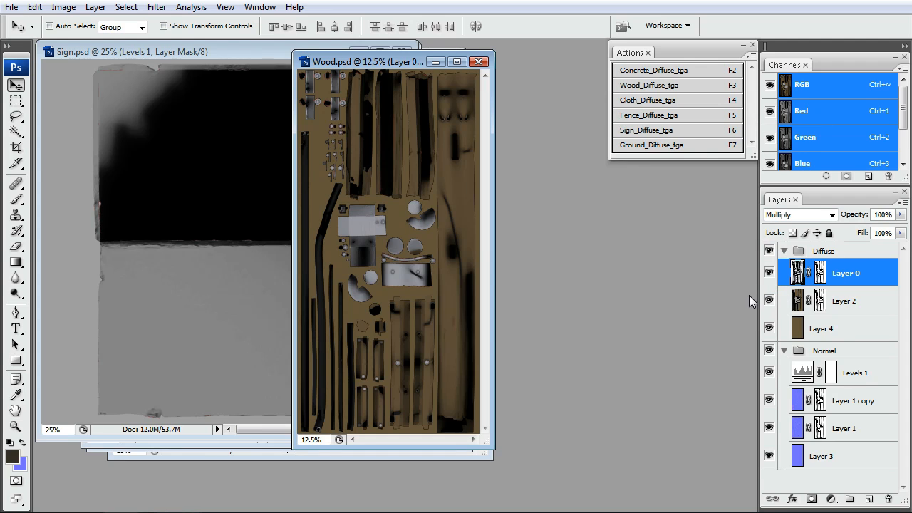
left_click(769, 275)
left_click(768, 275)
left_click(769, 275)
left_click(768, 277)
left_click(796, 304)
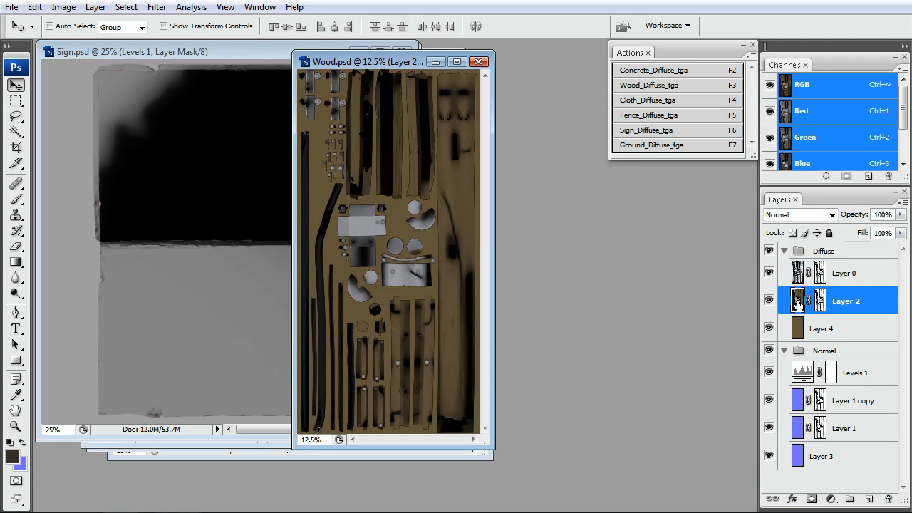
left_click(798, 278)
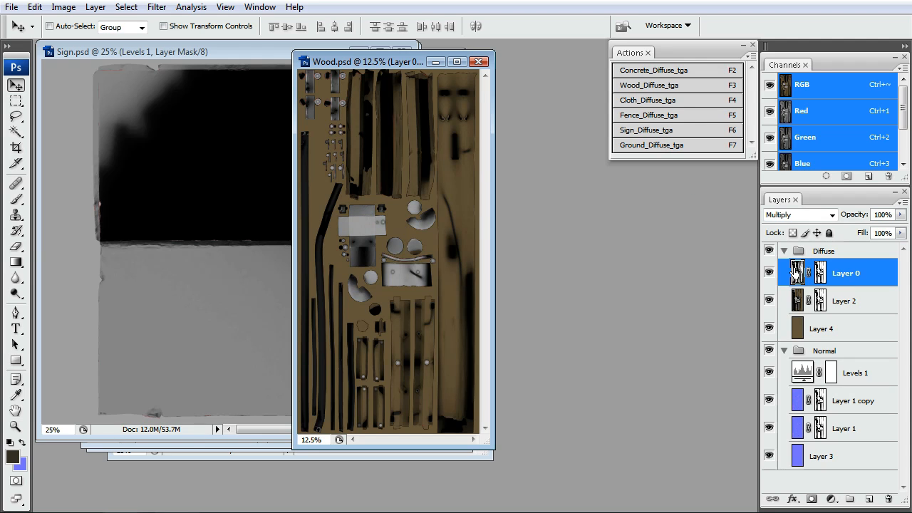
Examine Wood.psd's normal map and its Levels adjustment by temporarily hiding the Diffuse group
left_click(805, 392)
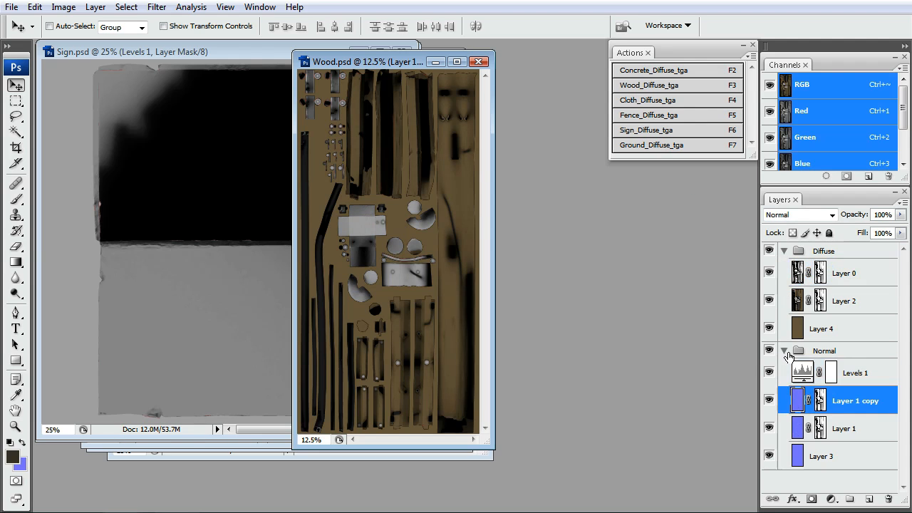
left_click(769, 251)
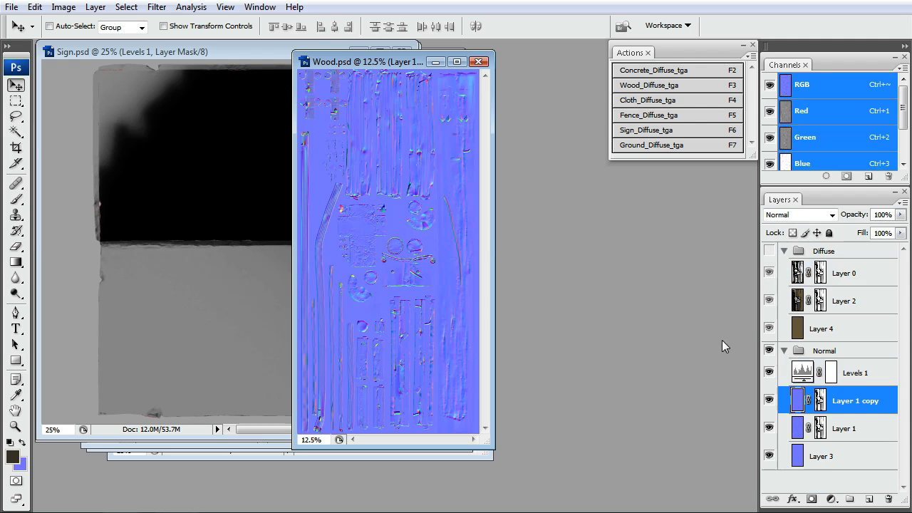
left_click(803, 383)
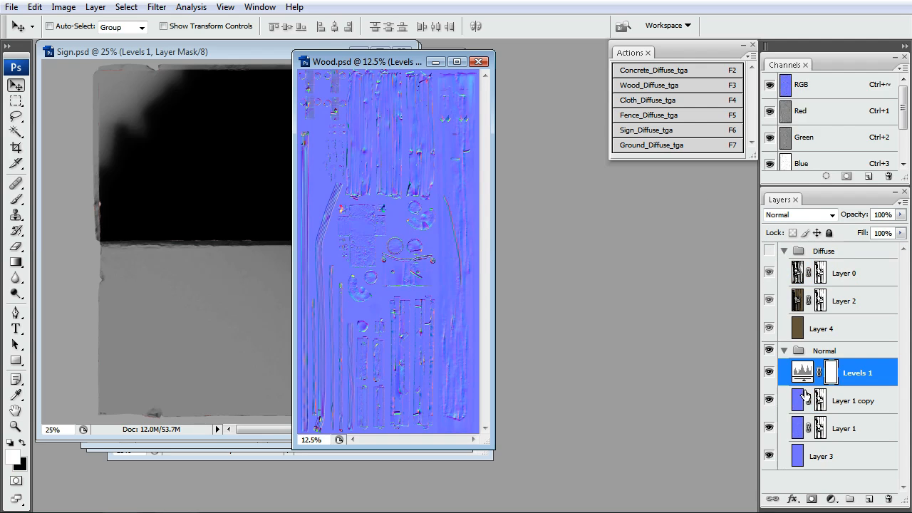
left_click(769, 252)
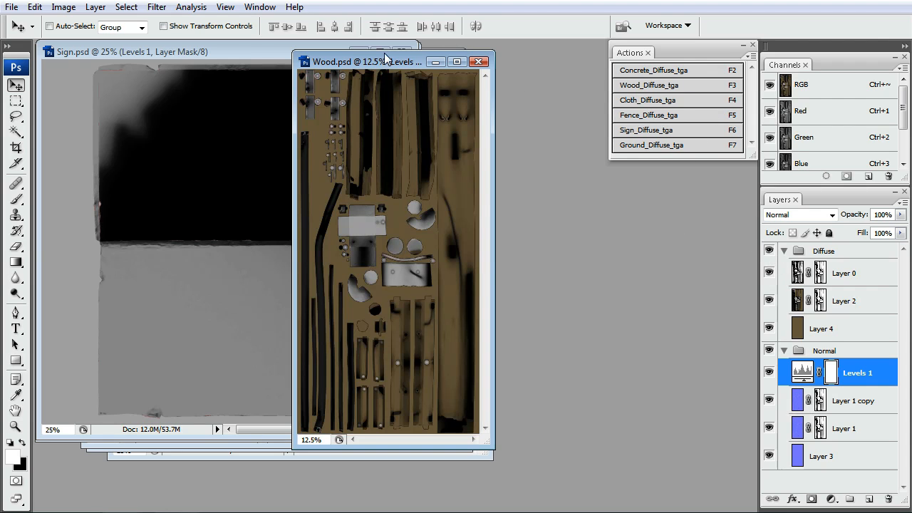
Run the Wood_Diffuse_tga action on Wood.psd and move its window further away from Sign.psd
left_click_drag(374, 66, 454, 95)
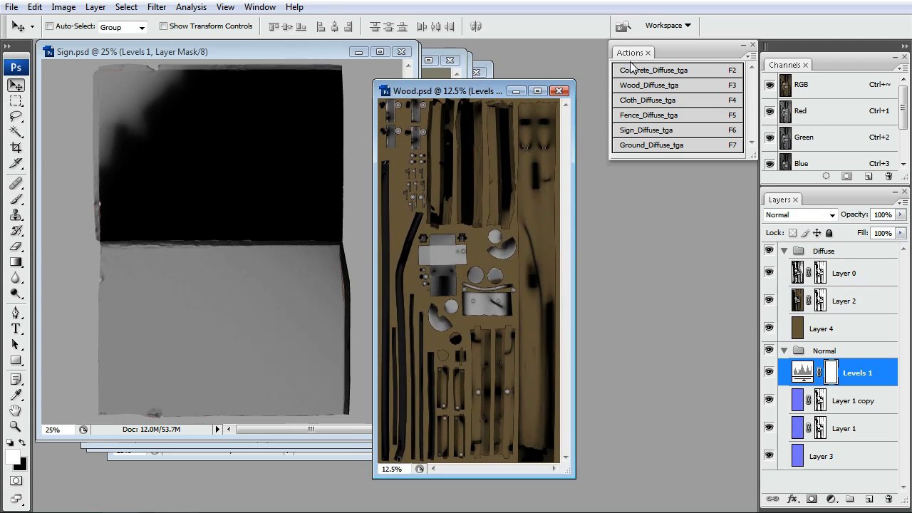
left_click(663, 85)
left_click_drag(474, 90, 545, 95)
Rearrange the Sign, Fence, Ground and other open texture document windows into an overlapping stack
left_click_drag(256, 51, 458, 105)
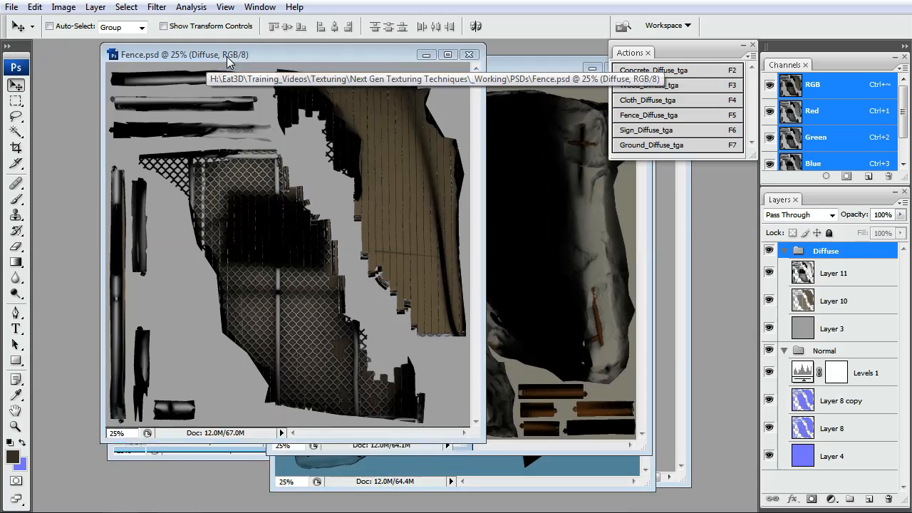
left_click_drag(342, 86, 360, 70)
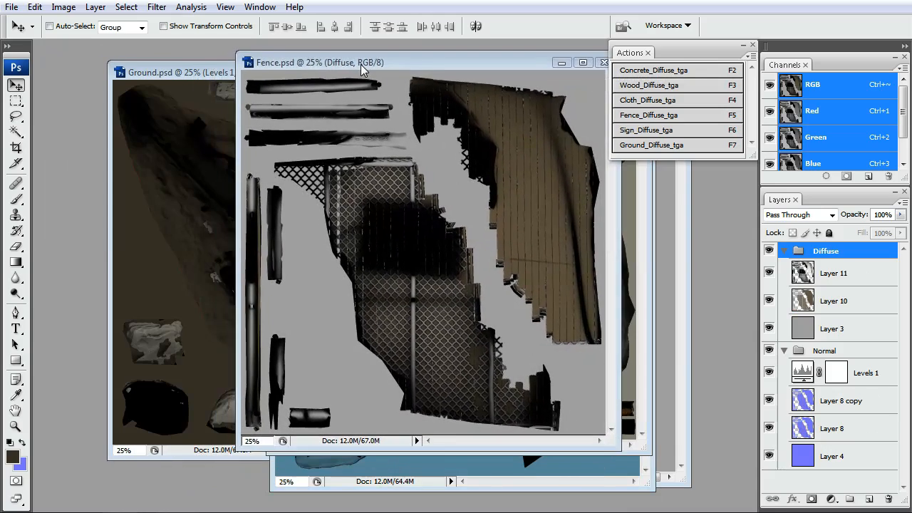
left_click_drag(188, 70, 130, 57)
left_click_drag(471, 61, 297, 67)
left_click(499, 69)
left_click_drag(499, 69, 348, 84)
left_click_drag(510, 98, 504, 98)
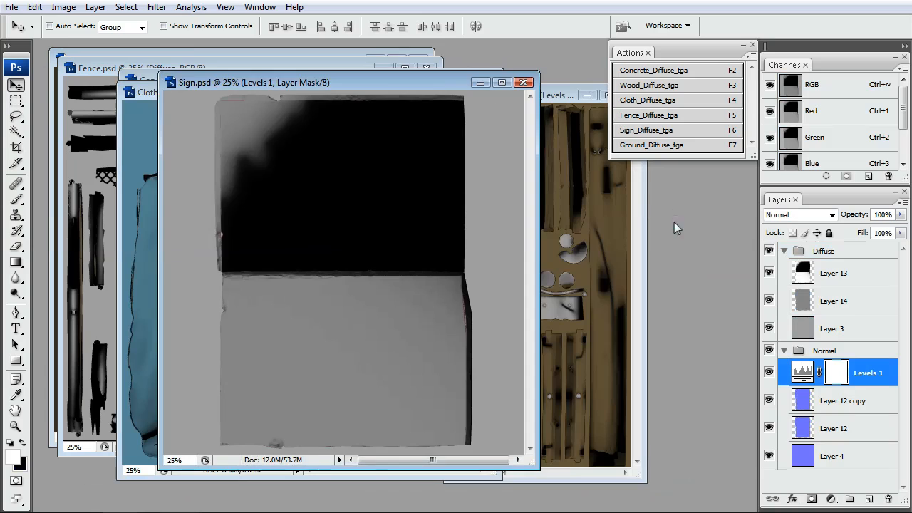
Browse the exported diffuse and normal textures in the TGAs folder and preview Cloth_Diffuse.tga without opening it
key("ctrl+o")
left_click_drag(361, 130, 581, 191)
left_click(451, 79)
double_click(423, 153)
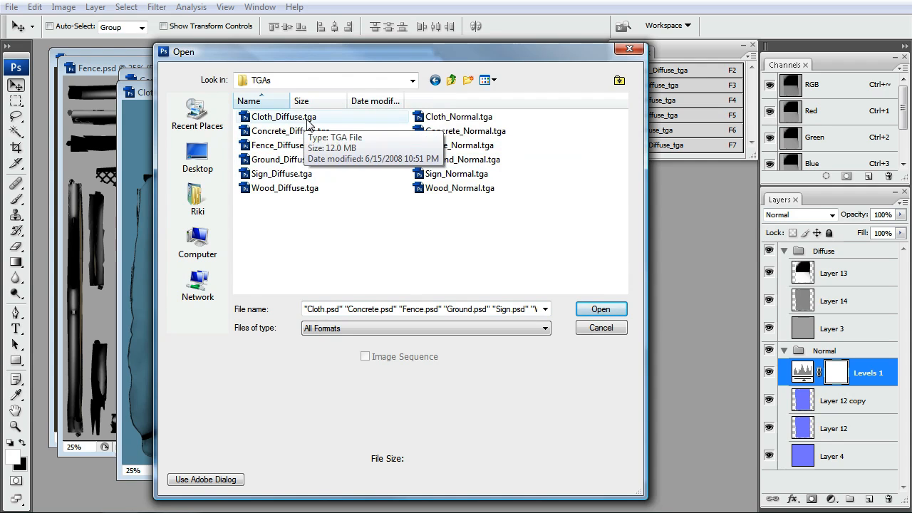
left_click(335, 116)
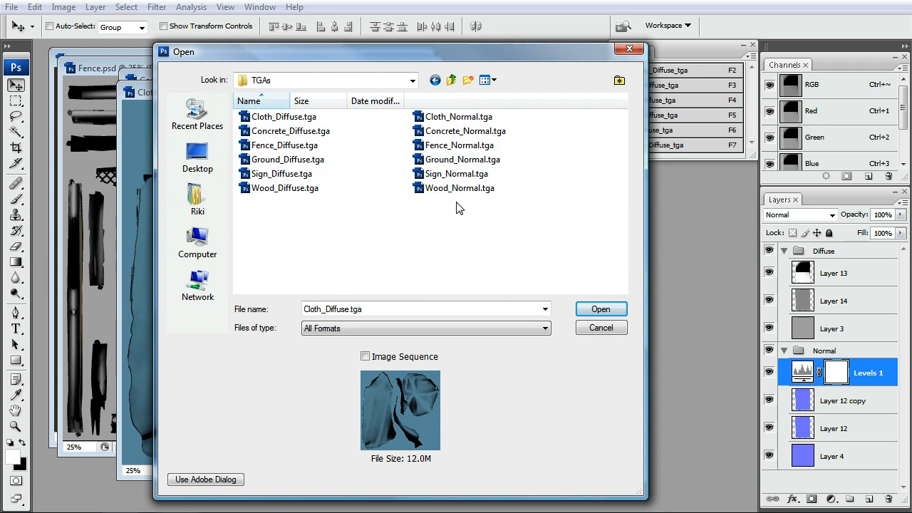
left_click(602, 329)
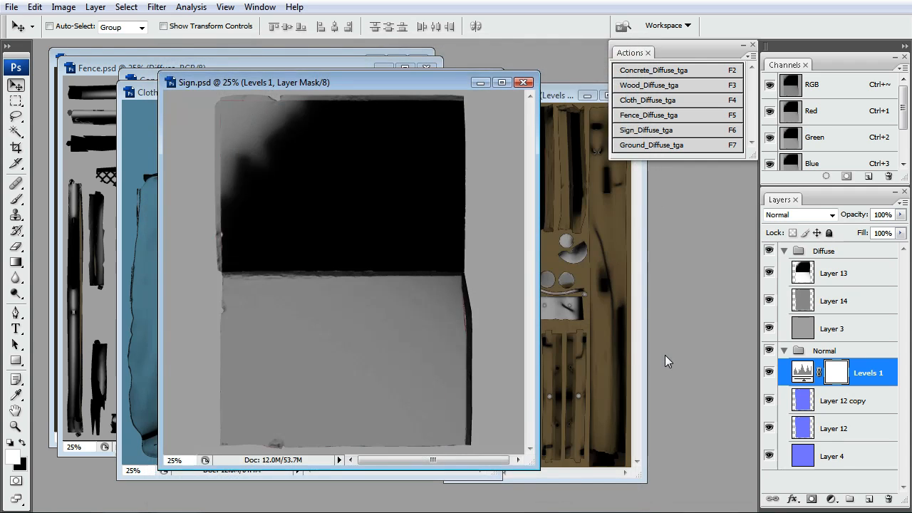